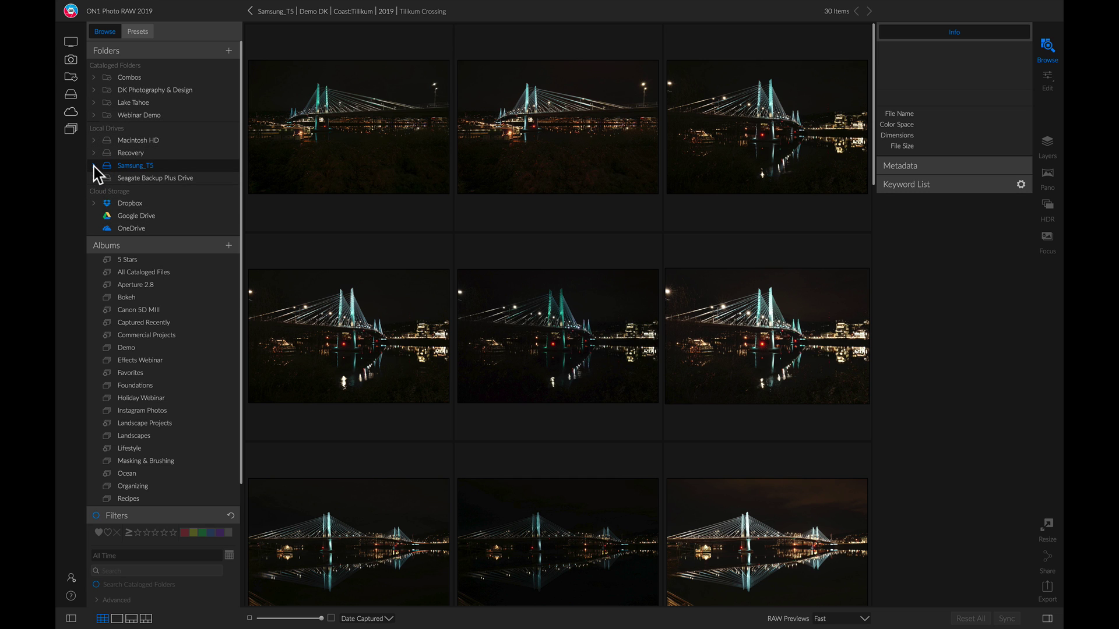
Expand the Samsung_T5 drive's folder tree and look through the photos in the Tilikum Crossing folder.
{"action": "left_click", "coordinate": [93, 166]}
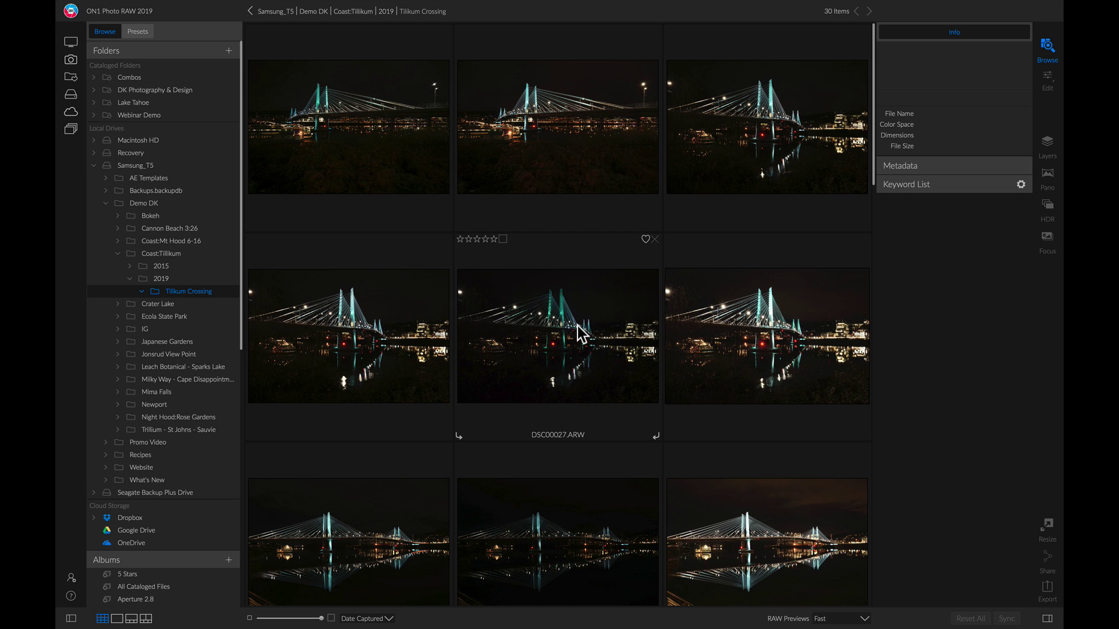
{"action": "scroll", "coordinate": [578, 327], "scroll_direction": "down", "scroll_amount": 5}
{"action": "scroll", "coordinate": [577, 326], "scroll_direction": "down", "scroll_amount": 5}
{"action": "scroll", "coordinate": [198, 286], "scroll_direction": "down", "scroll_amount": 1}
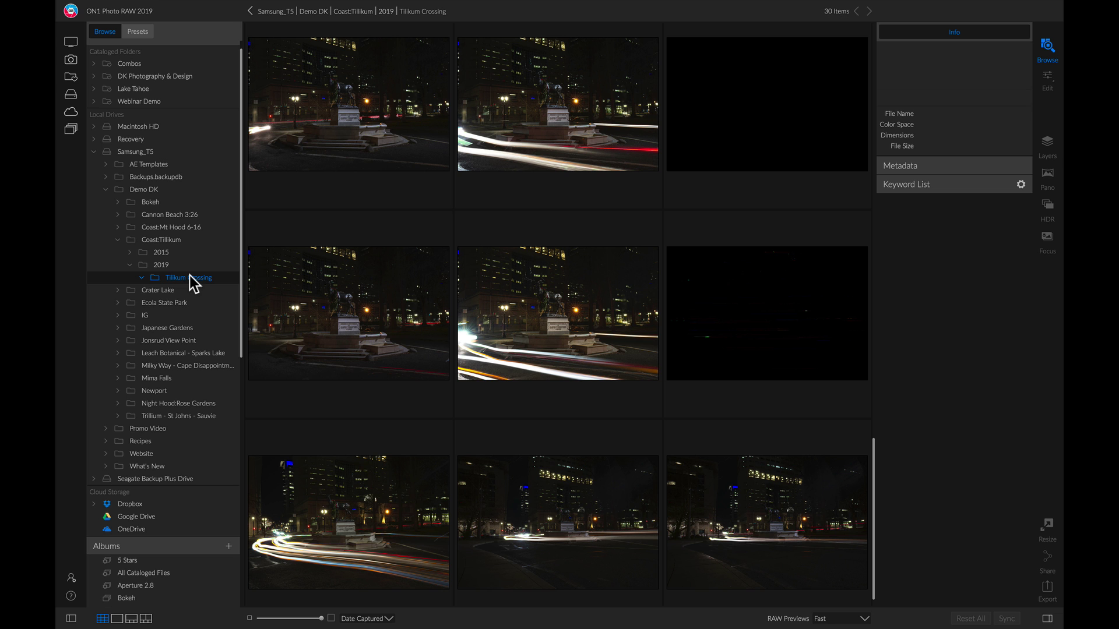
{"action": "scroll", "coordinate": [468, 344], "scroll_direction": "up", "scroll_amount": 8}
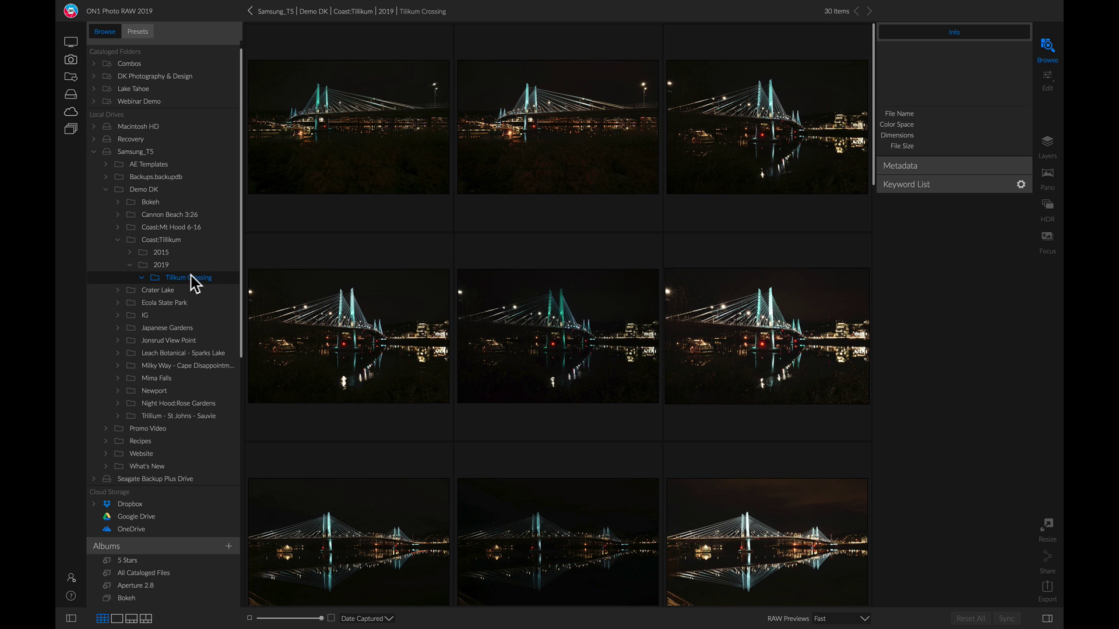
{"action": "scroll", "coordinate": [487, 349], "scroll_direction": "down", "scroll_amount": 8}
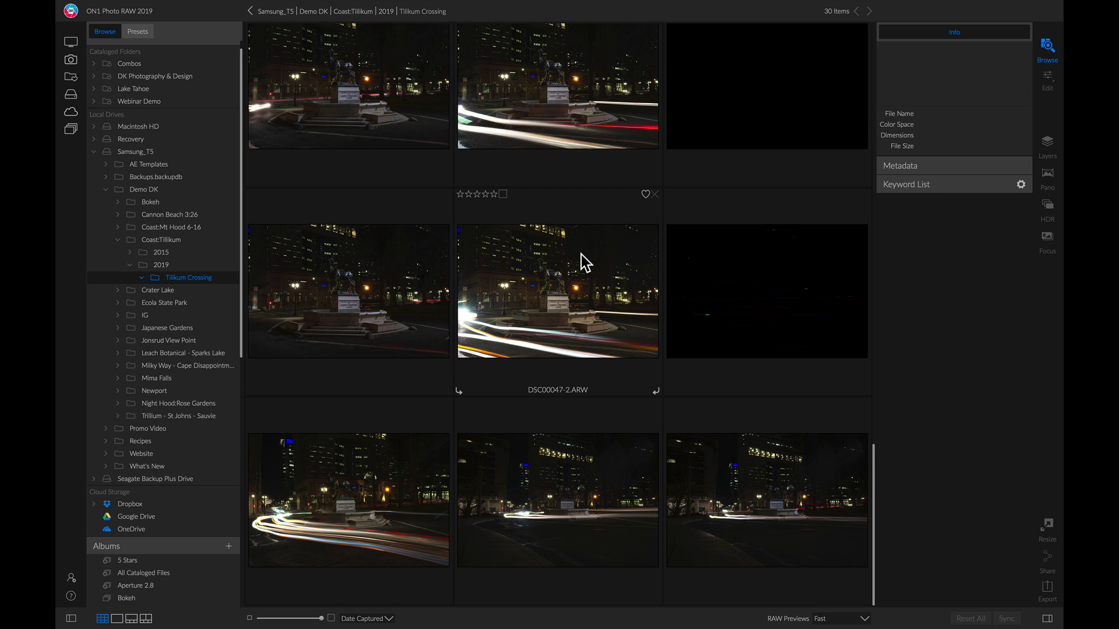
{"action": "scroll", "coordinate": [581, 256], "scroll_direction": "up", "scroll_amount": 5}
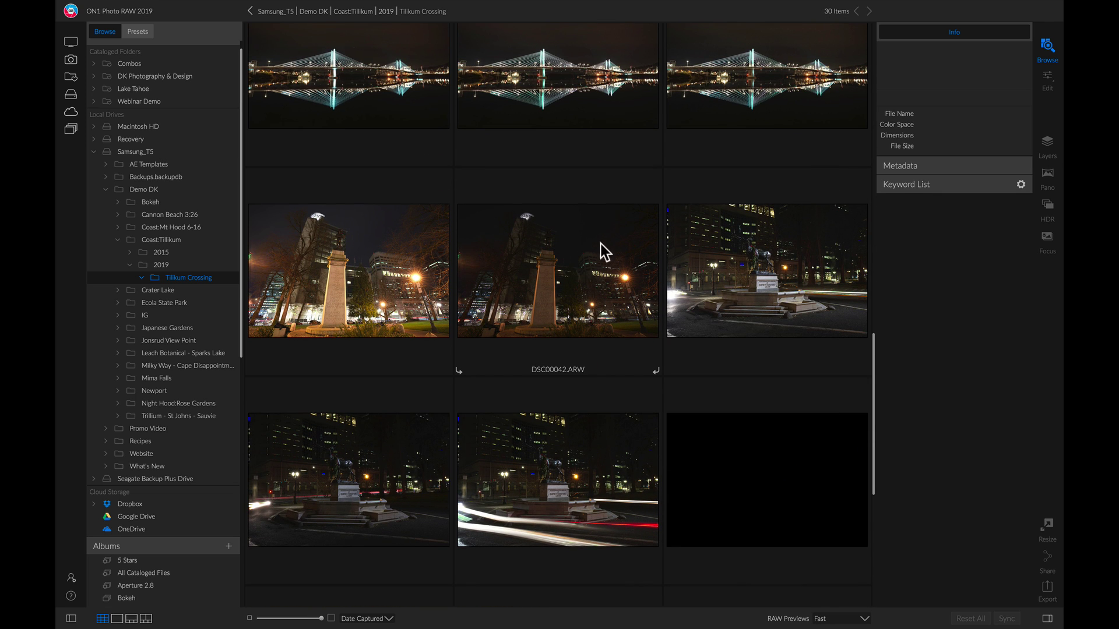
Move the city photos from DSC00041.ARW through DSC00050.ARW into a new subfolder named Downtown Portland.
{"action": "left_click", "coordinate": [368, 251]}
{"action": "scroll", "coordinate": [466, 251], "scroll_direction": "down", "scroll_amount": 5}
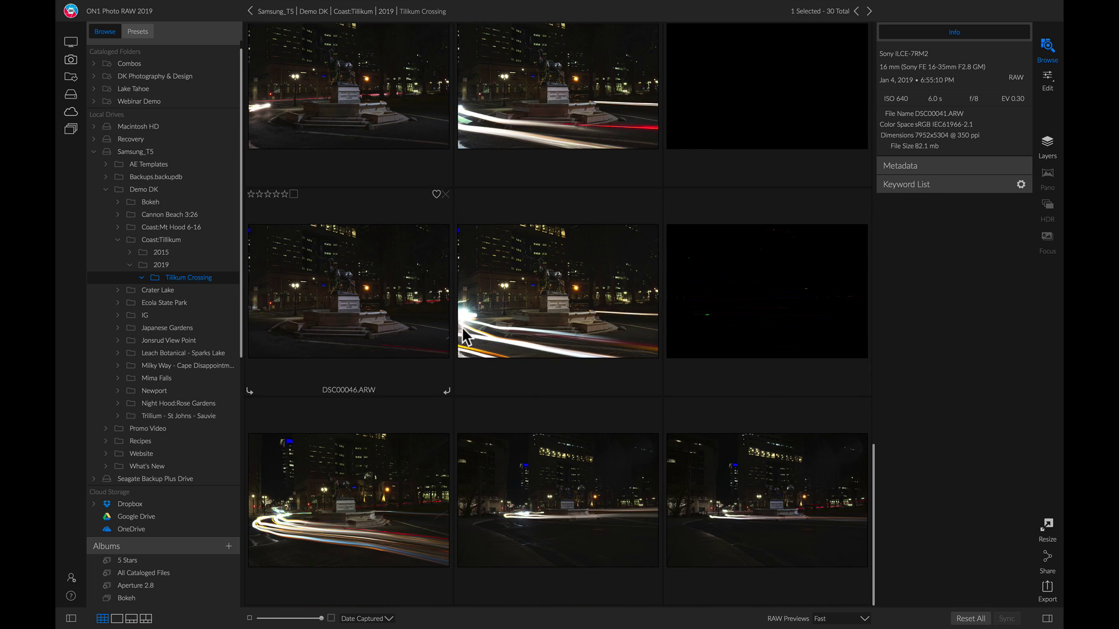
{"action": "left_click", "coordinate": [739, 470], "text": "shift"}
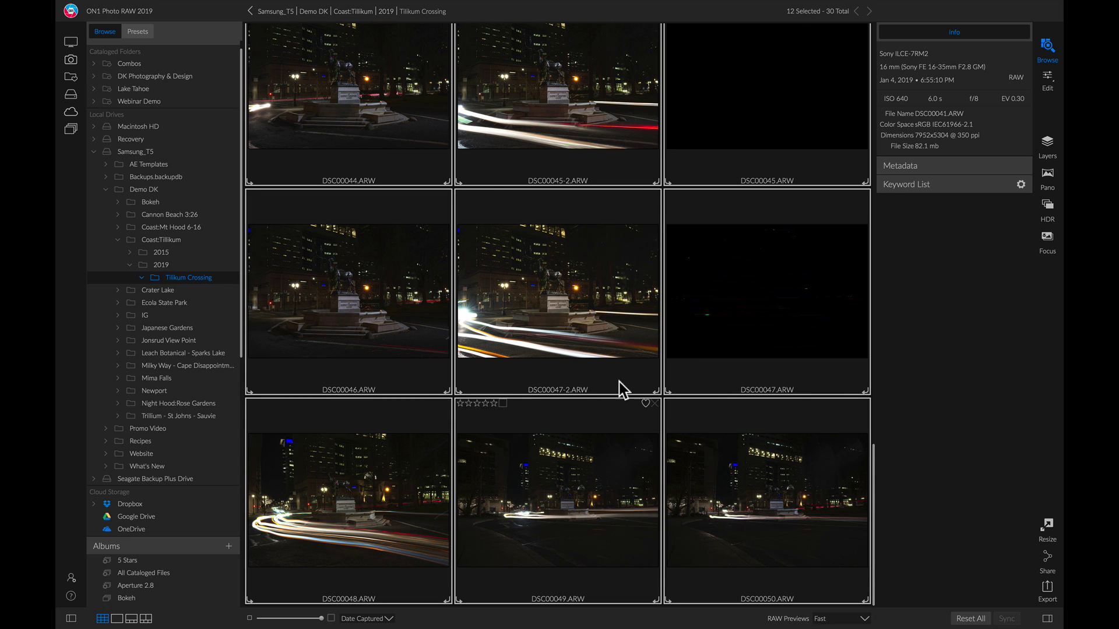
{"action": "right_click", "coordinate": [588, 306]}
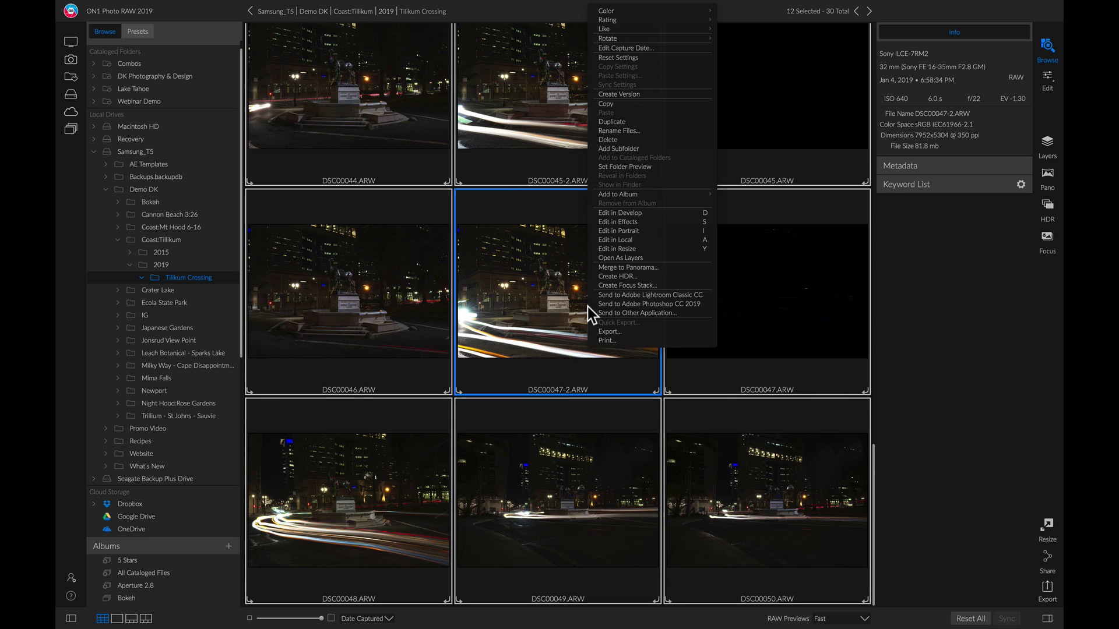
{"action": "left_click", "coordinate": [633, 148]}
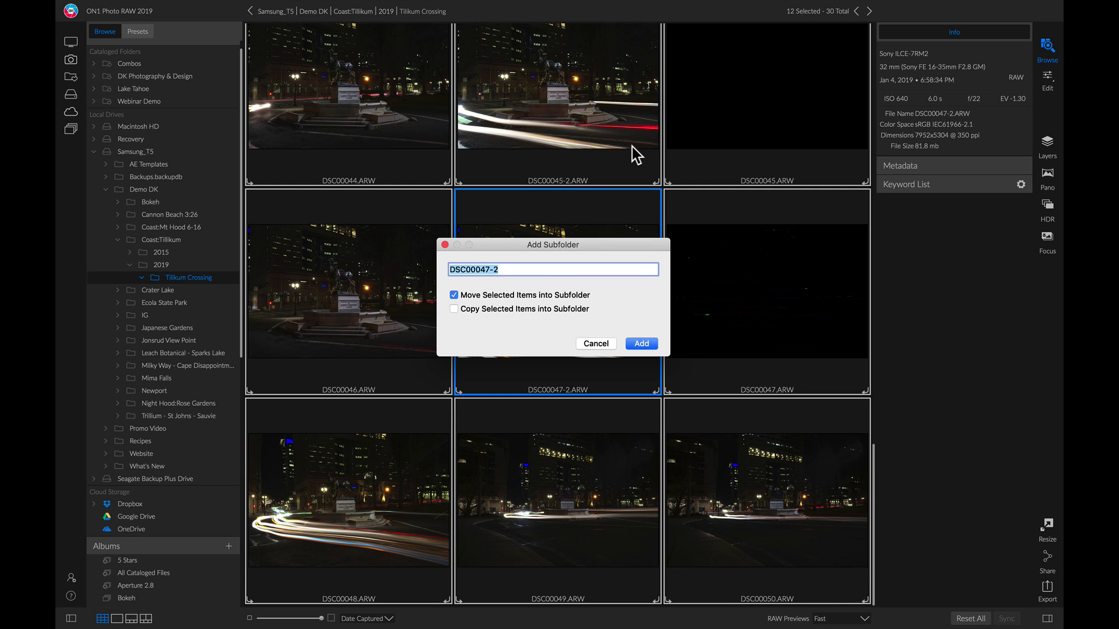
{"action": "type", "text": "Downtown Portland"}
{"action": "left_click", "coordinate": [642, 344]}
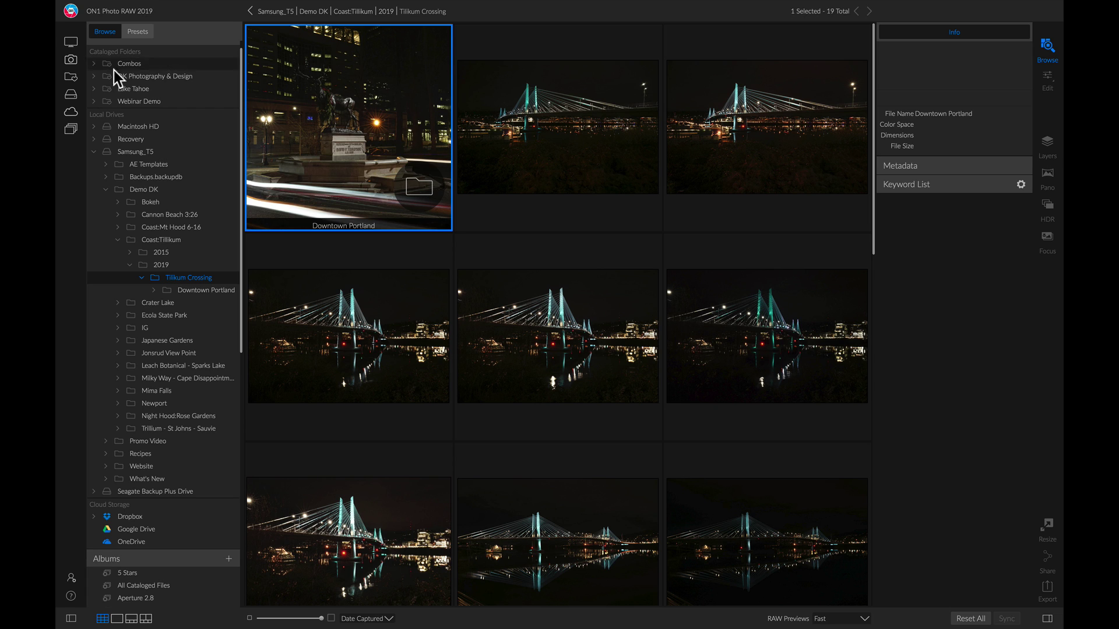
Move the Downtown Portland folder out of Tilikum Crossing directly into Demo DK and show the contents of Demo DK.
{"action": "scroll", "coordinate": [142, 160], "scroll_direction": "up", "scroll_amount": 1}
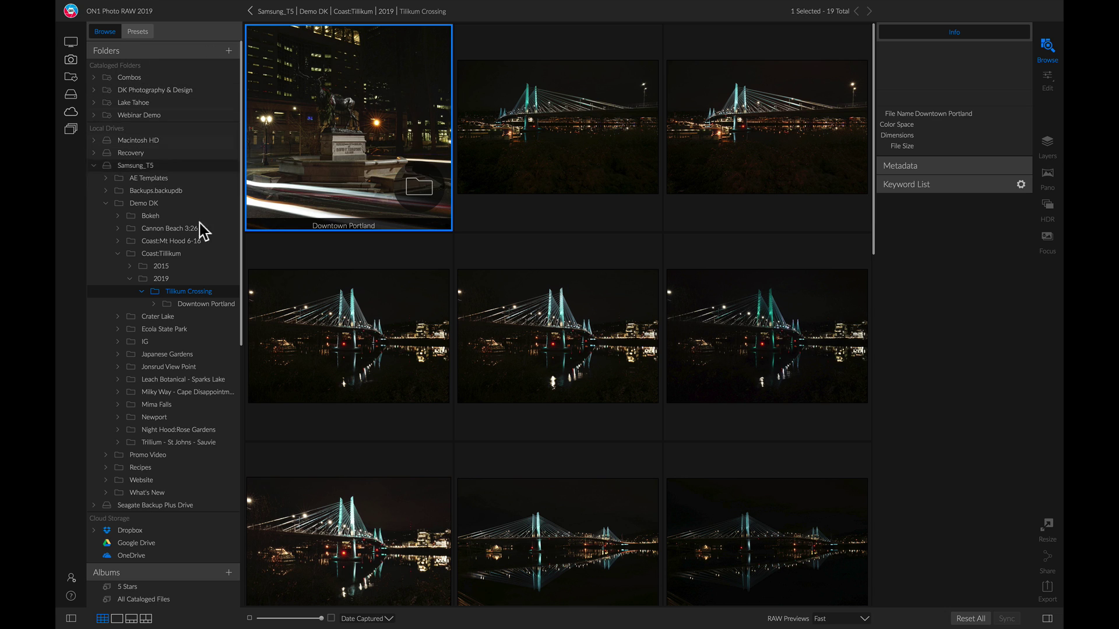
{"action": "left_click", "coordinate": [169, 304]}
{"action": "left_click_drag", "start_coordinate": [168, 303], "coordinate": [168, 201]}
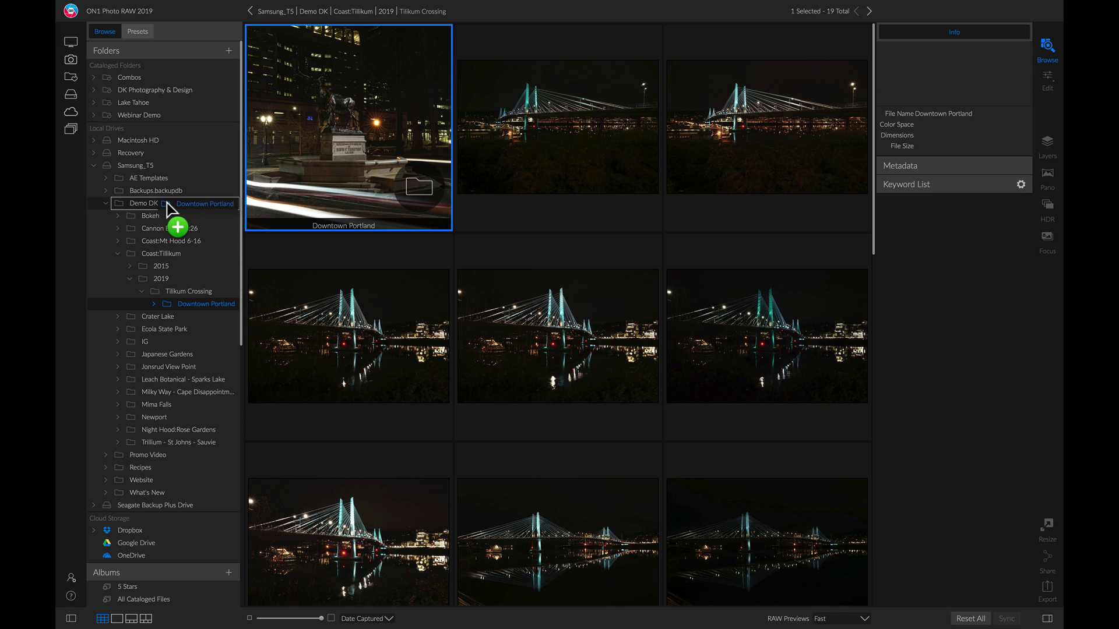
{"action": "left_click_drag", "start_coordinate": [161, 202], "coordinate": [141, 202]}
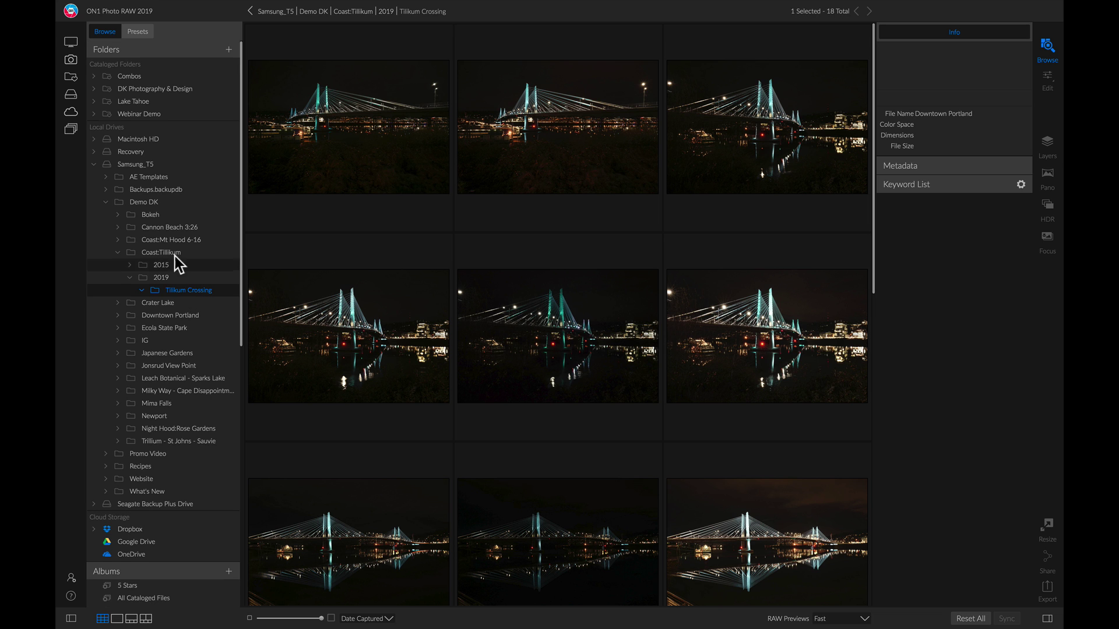
{"action": "left_click", "coordinate": [152, 202]}
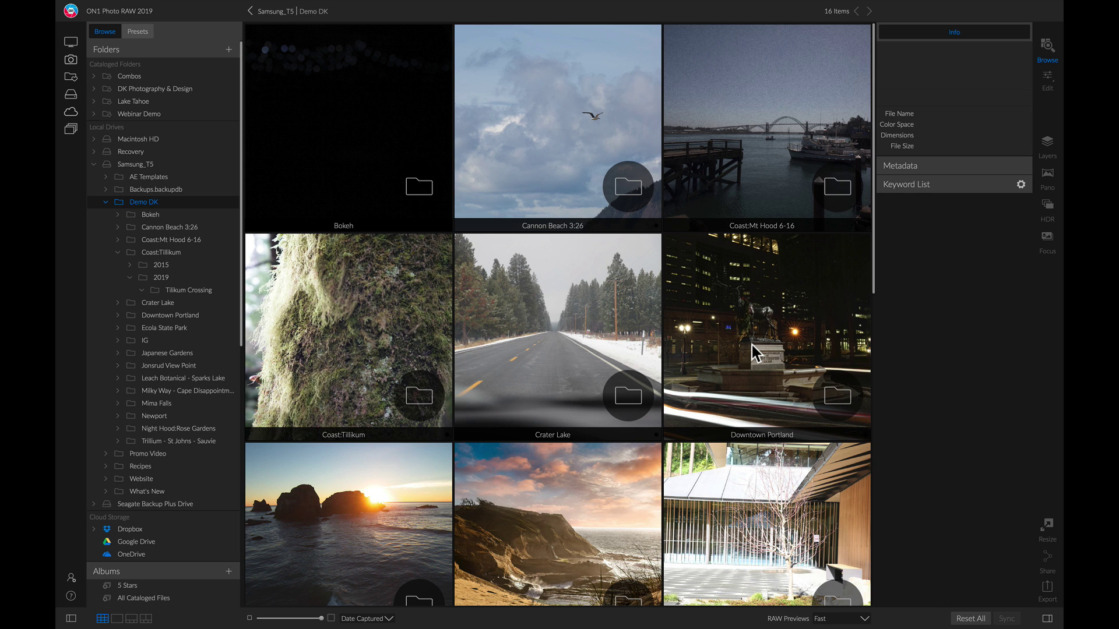
{"action": "left_click_drag", "start_coordinate": [752, 346], "coordinate": [789, 308]}
Add the Tilikum Crossing folder from the Samsung_T5 drive to the cataloged folders.
{"action": "left_click", "coordinate": [228, 50]}
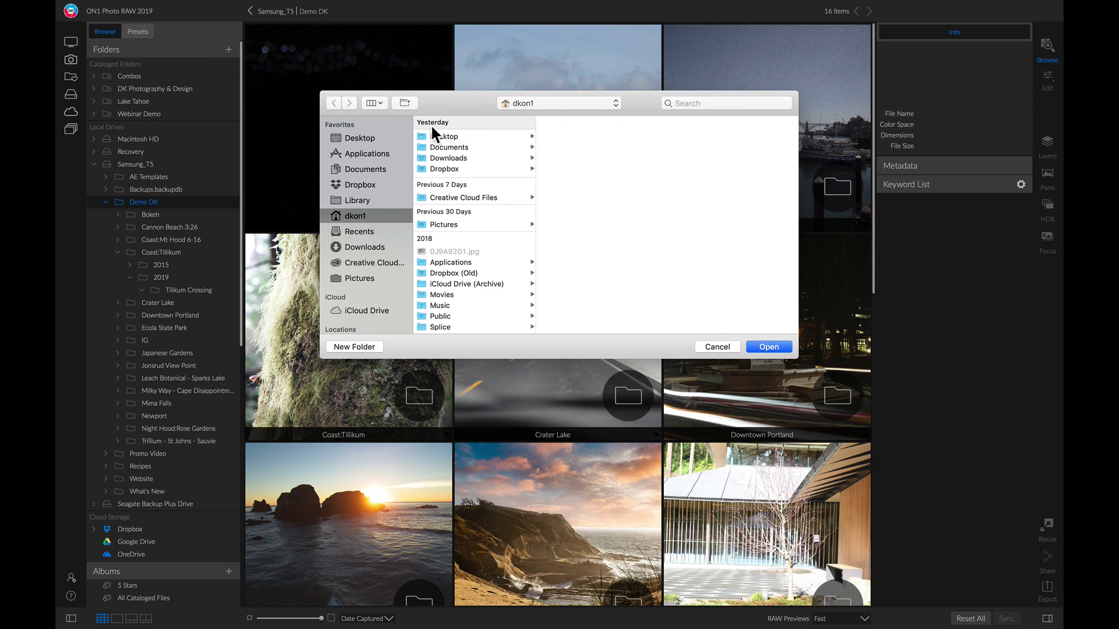
{"action": "left_click", "coordinate": [718, 348]}
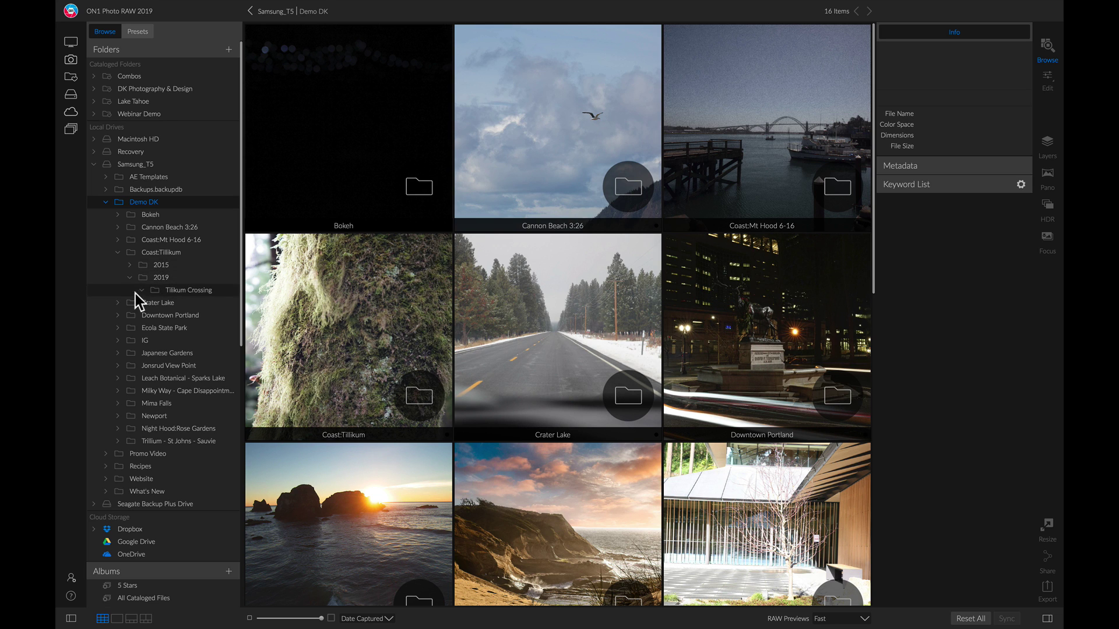
{"action": "left_click_drag", "start_coordinate": [185, 291], "coordinate": [227, 50]}
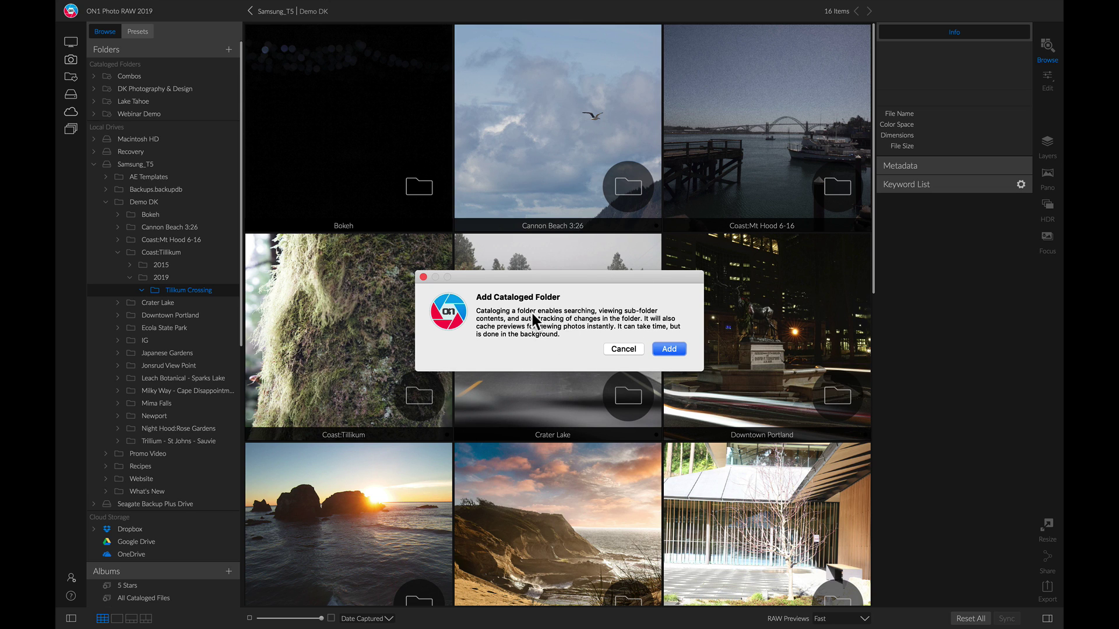
{"action": "left_click", "coordinate": [667, 348]}
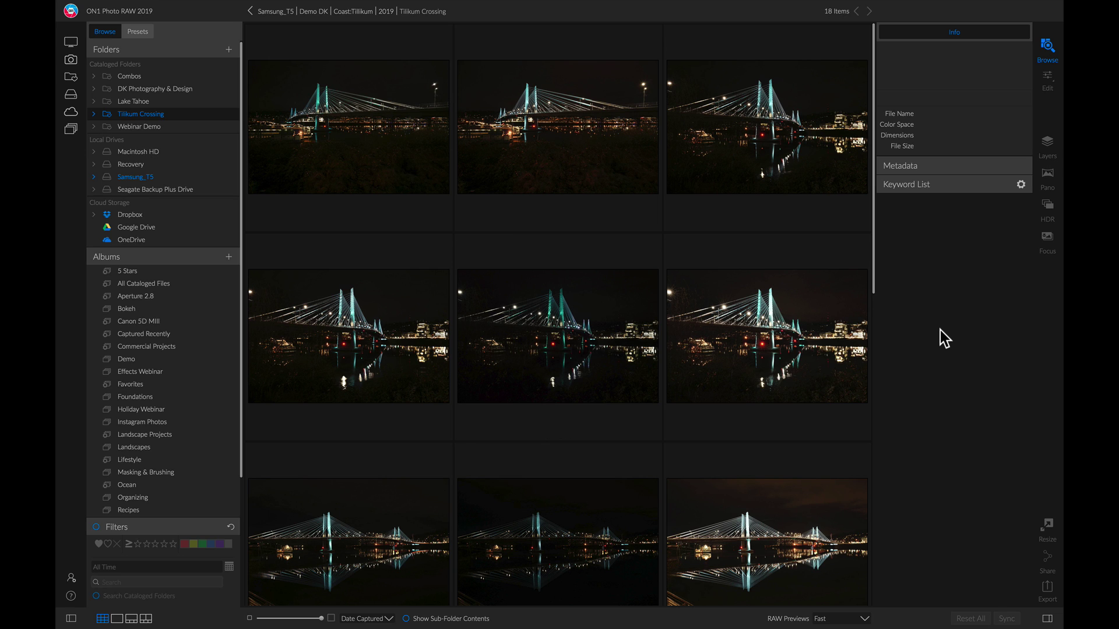
View DSC00023.ARW at full size and browse forward and backward through the cataloged Tilikum Crossing photos.
{"action": "left_click", "coordinate": [338, 141]}
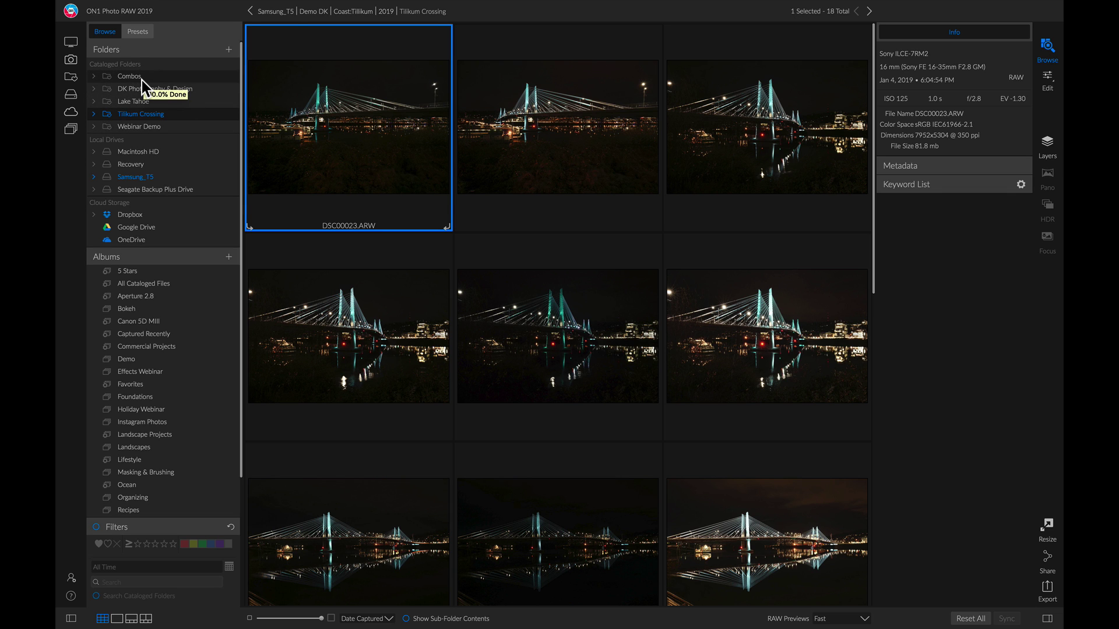
{"action": "left_click", "coordinate": [351, 120]}
{"action": "double_click", "coordinate": [352, 120]}
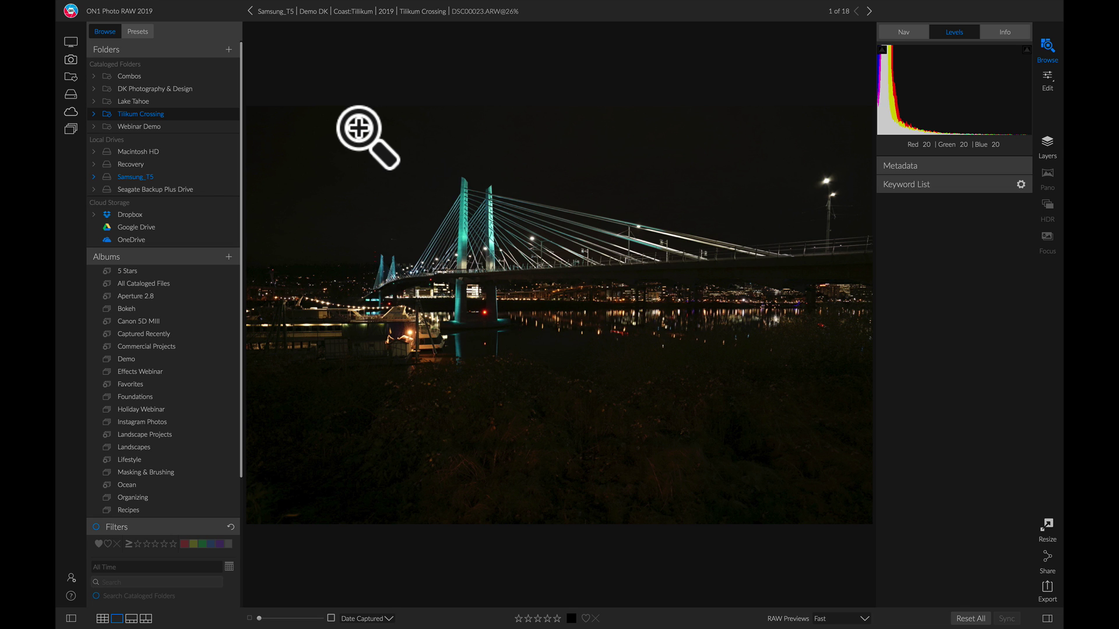
{"action": "key", "text": "Right"}
{"action": "key", "text": "Right"}
{"action": "key", "text": "Right"}
{"action": "key", "text": "Right"}
{"action": "key", "text": "Right"}
{"action": "key", "text": "Right"}
{"action": "key", "text": "Right"}
{"action": "key", "text": "Right"}
{"action": "key", "text": "Right"}
{"action": "key", "text": "Right"}
{"action": "key", "text": "Right"}
{"action": "key", "text": "Right"}
{"action": "key", "text": "Right"}
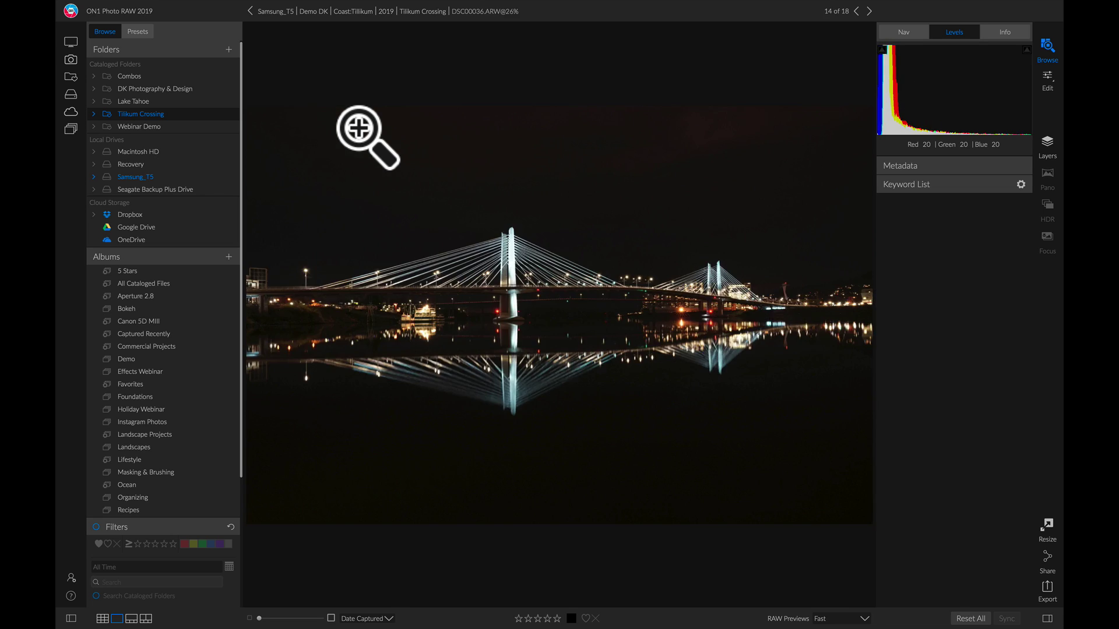
{"action": "key", "text": "Right"}
{"action": "key", "text": "Right"}
{"action": "key", "text": "Right"}
{"action": "key", "text": "Right"}
{"action": "key", "text": "Left"}
{"action": "key", "text": "Left"}
{"action": "key", "text": "Left"}
{"action": "key", "text": "Left"}
{"action": "key", "text": "Left"}
{"action": "key", "text": "Left"}
{"action": "key", "text": "Left"}
{"action": "key", "text": "Left"}
{"action": "key", "text": "Left"}
{"action": "key", "text": "Left"}
{"action": "key", "text": "Left"}
{"action": "key", "text": "Left"}
{"action": "key", "text": "Left"}
{"action": "key", "text": "Left"}
{"action": "key", "text": "Left"}
{"action": "key", "text": "Left"}
{"action": "key", "text": "Left"}
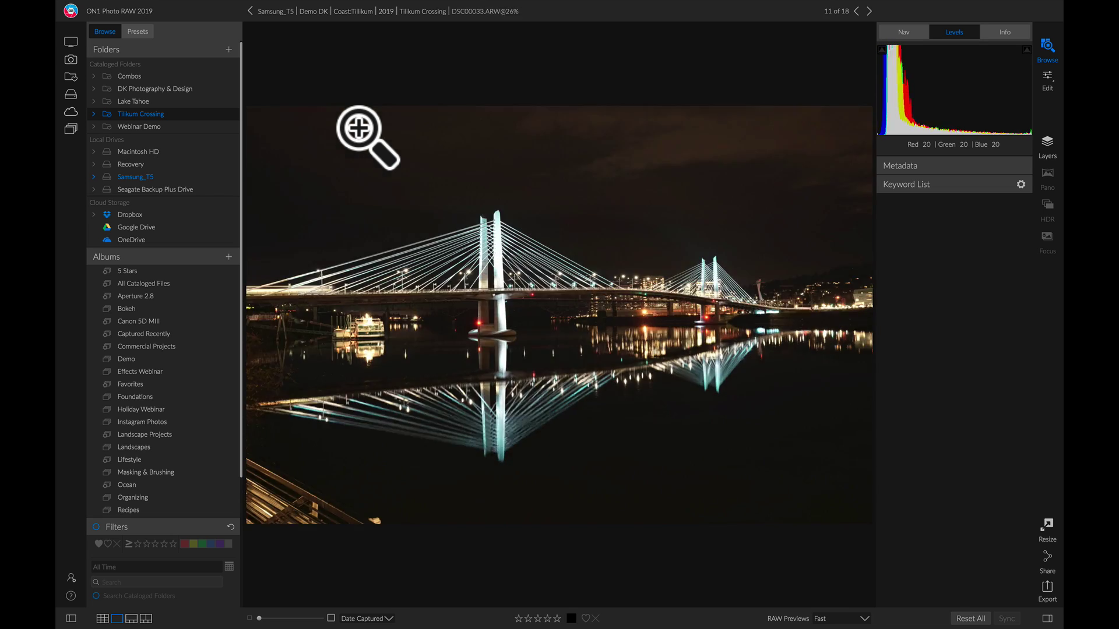
{"action": "key", "text": "Right"}
{"action": "key", "text": "Right"}
{"action": "key", "text": "Right"}
{"action": "key", "text": "Right"}
{"action": "key", "text": "Right"}
{"action": "key", "text": "Right"}
{"action": "key", "text": "Right"}
{"action": "key", "text": "Right"}
{"action": "key", "text": "Right"}
{"action": "key", "text": "Right"}
{"action": "key", "text": "Right"}
{"action": "key", "text": "Right"}
{"action": "key", "text": "Right"}
{"action": "key", "text": "Right"}
{"action": "key", "text": "Right"}
{"action": "key", "text": "Right"}
{"action": "key", "text": "Right"}
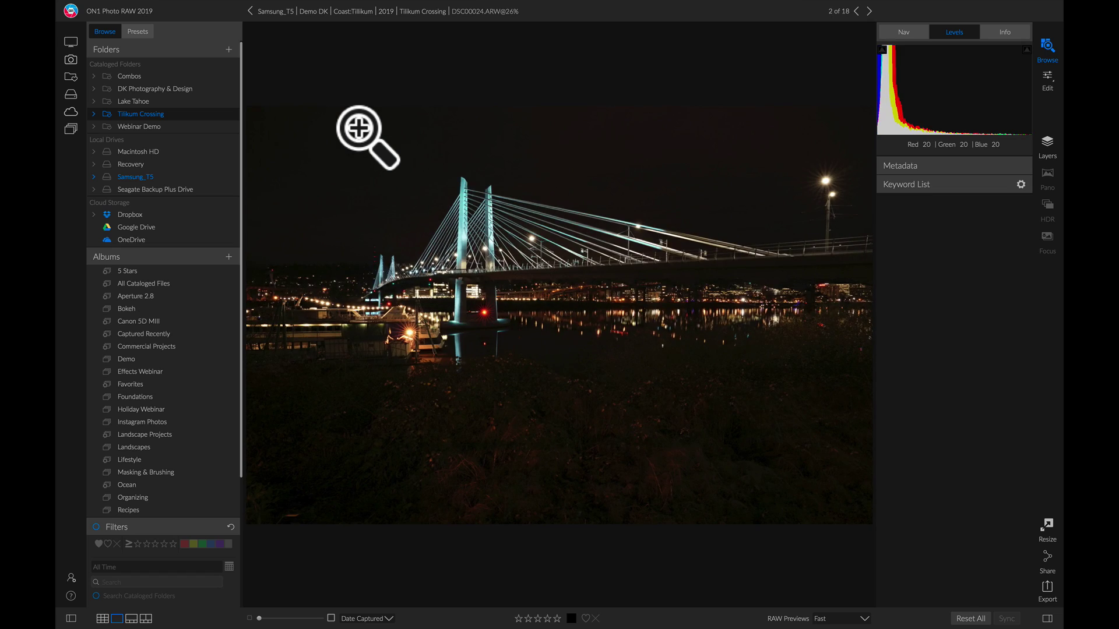
{"action": "key", "text": "Left"}
{"action": "key", "text": "Left"}
{"action": "key", "text": "Left"}
{"action": "key", "text": "Left"}
{"action": "key", "text": "Left"}
{"action": "key", "text": "Left"}
{"action": "key", "text": "Left"}
{"action": "key", "text": "Left"}
{"action": "key", "text": "Left"}
{"action": "key", "text": "Left"}
{"action": "key", "text": "Left"}
{"action": "key", "text": "Left"}
{"action": "key", "text": "Left"}
{"action": "key", "text": "Left"}
{"action": "key", "text": "Left"}
{"action": "key", "text": "Left"}
{"action": "key", "text": "Left"}
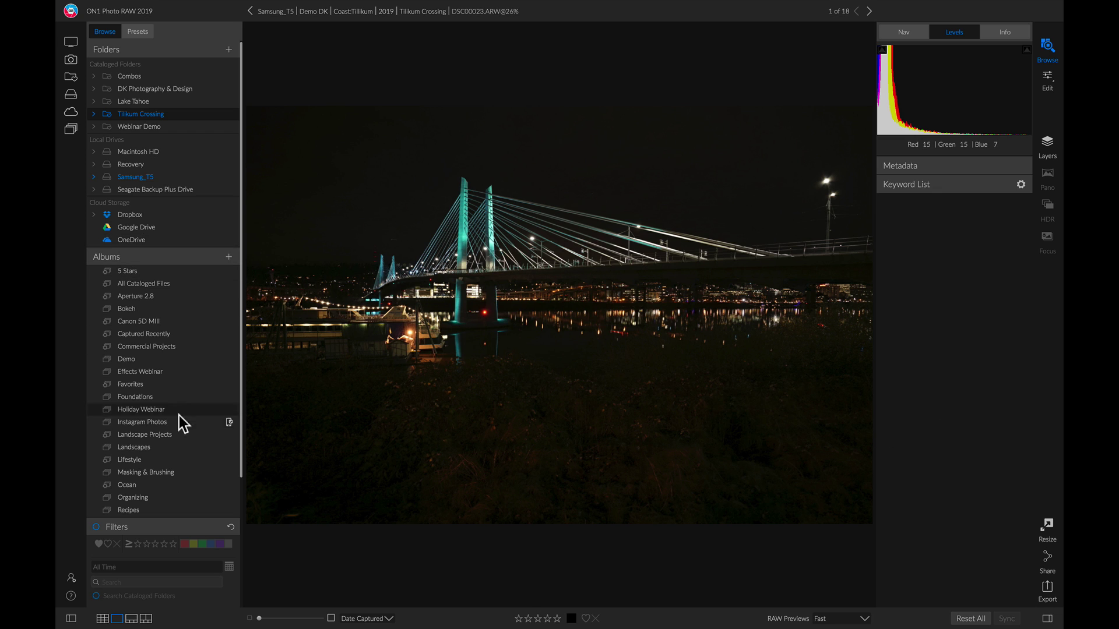
Create a new regular album named Tilikum Crossing without adding the selected items.
{"action": "left_click", "coordinate": [229, 257]}
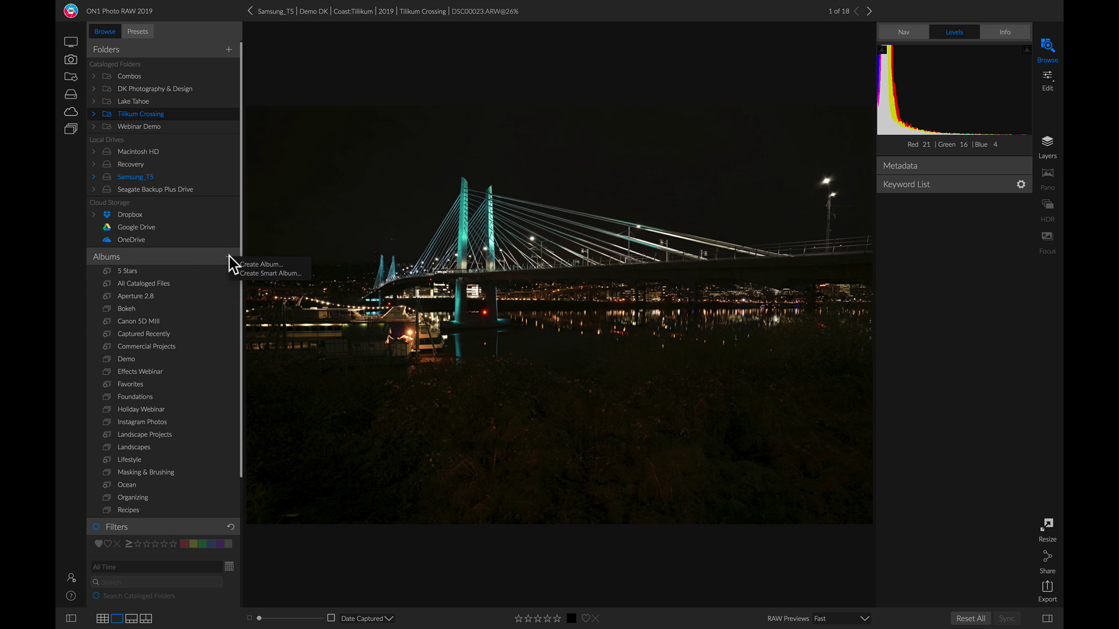
{"action": "left_click", "coordinate": [244, 265]}
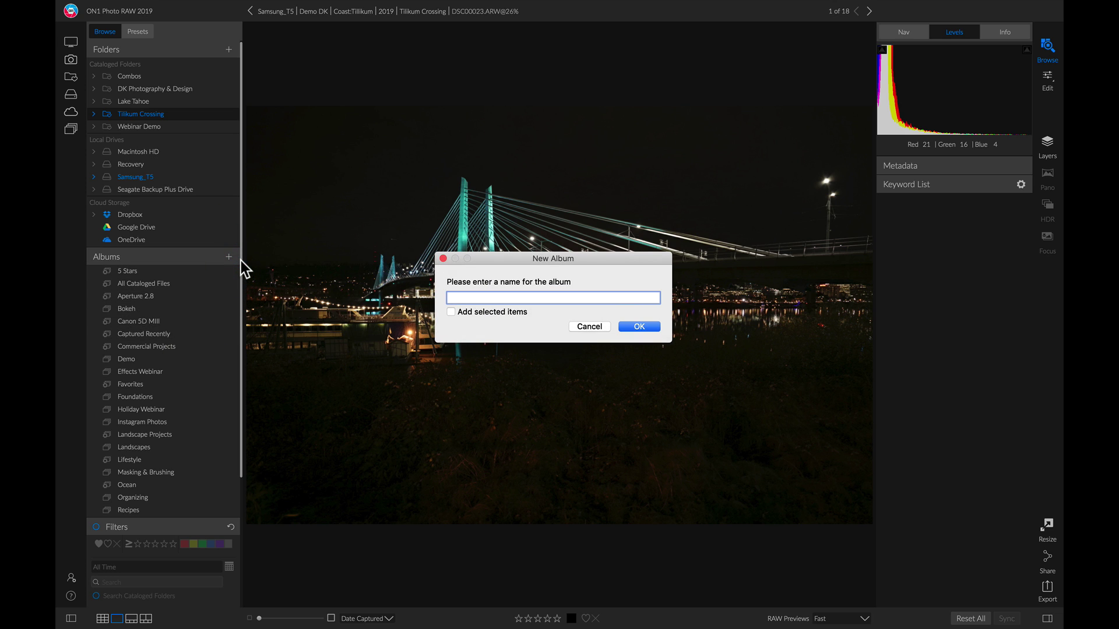
{"action": "type", "text": "Tilikum Crossing"}
{"action": "key", "text": "Return"}
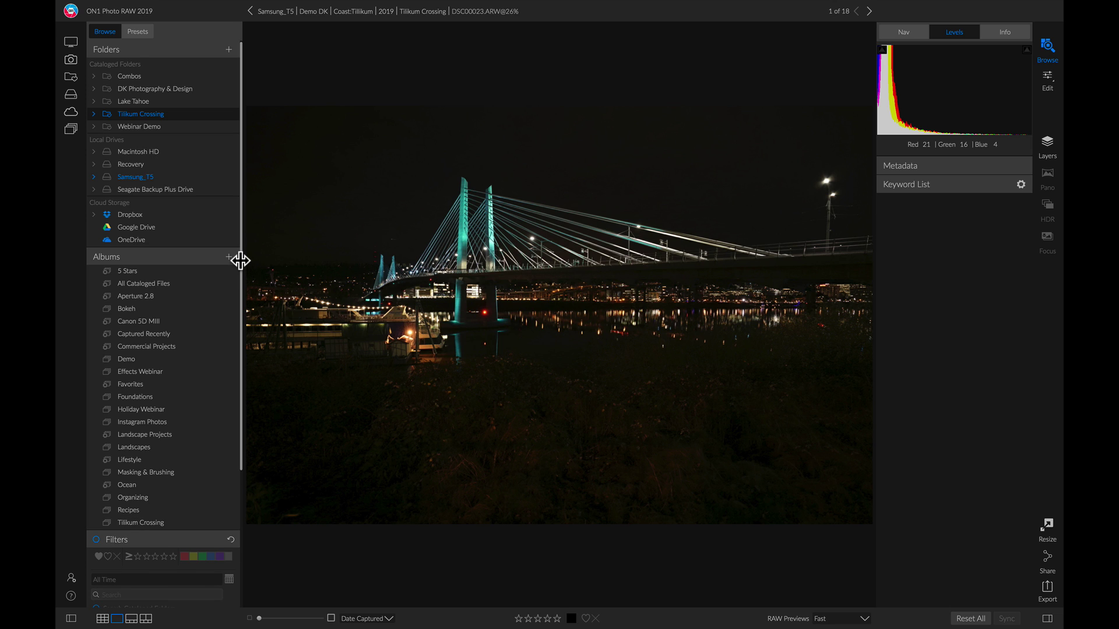
Return to the thumbnail grid of the Tilikum Crossing folder and add all its photos to the Tilikum Crossing album.
{"action": "left_click", "coordinate": [420, 10]}
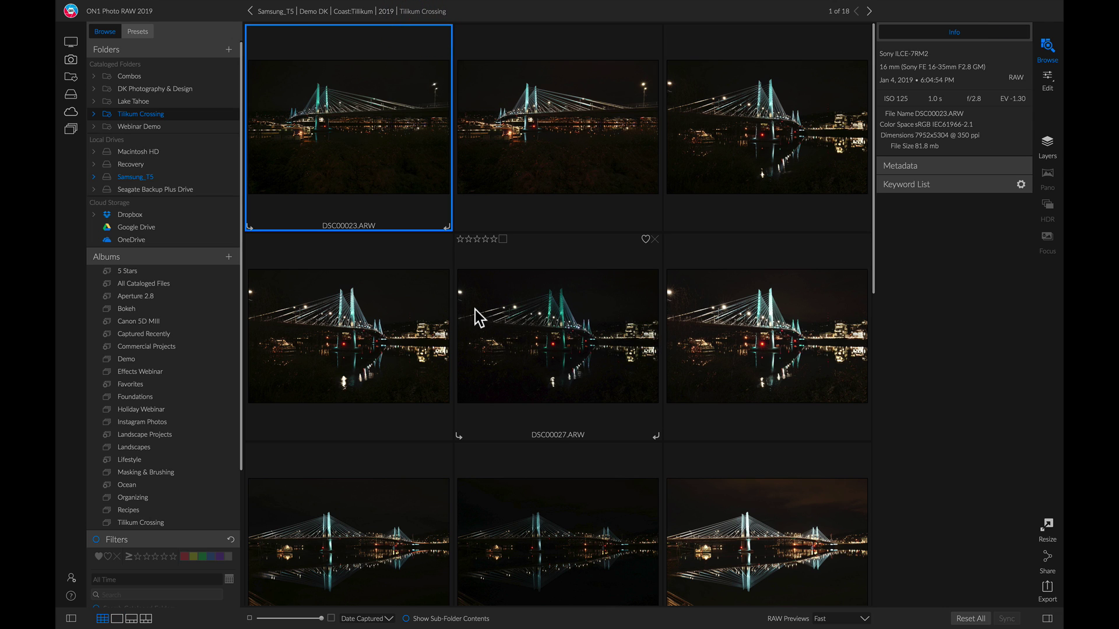
{"action": "key", "text": "super+a"}
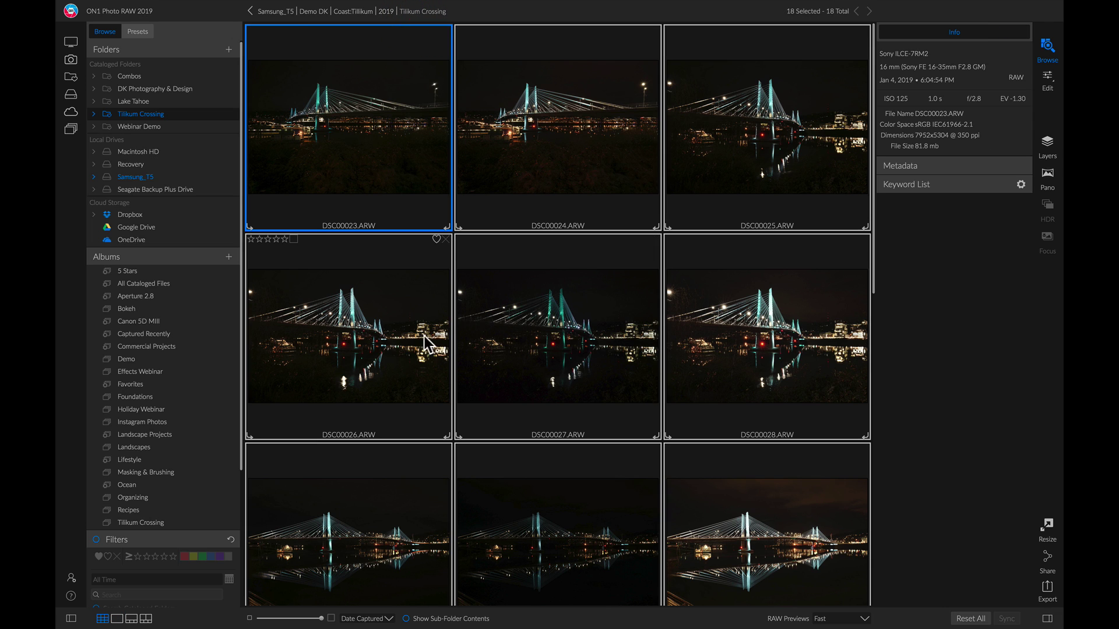
{"action": "left_click_drag", "start_coordinate": [350, 192], "coordinate": [130, 529]}
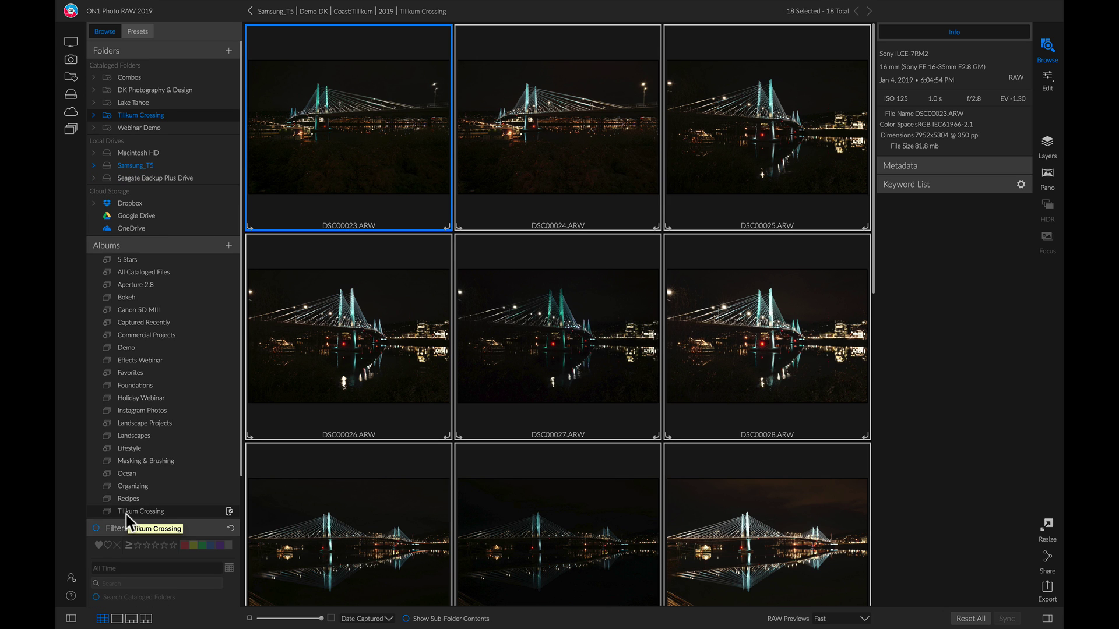
Look through the Tilikum Crossing album, view the cataloged Lake Tahoe folder, and return to the album.
{"action": "left_click", "coordinate": [127, 515]}
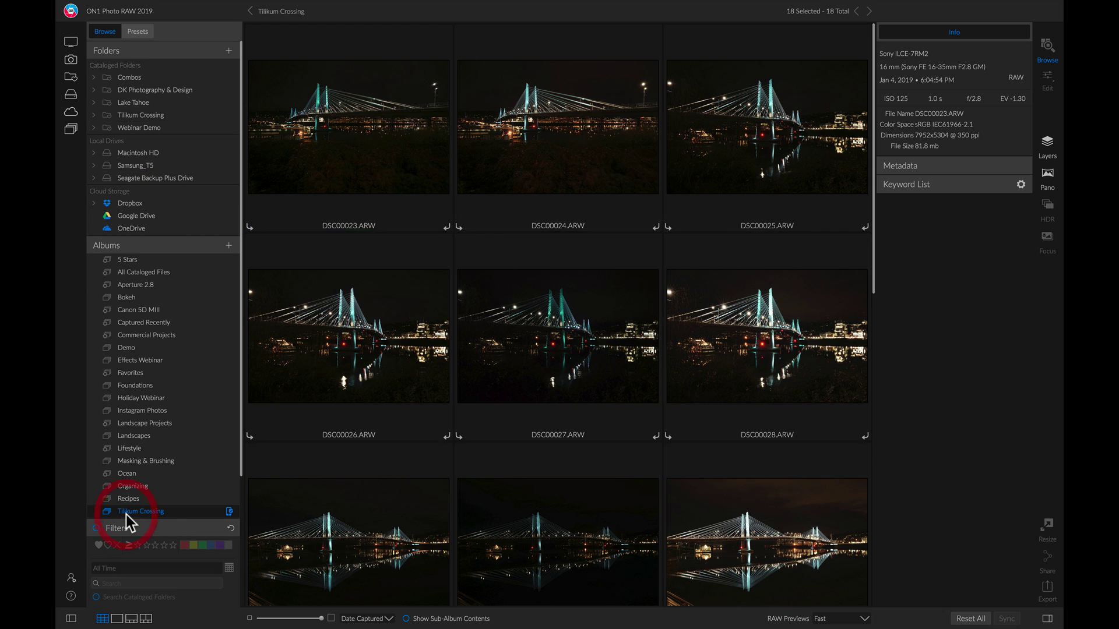
{"action": "scroll", "coordinate": [475, 311], "scroll_direction": "down", "scroll_amount": 10}
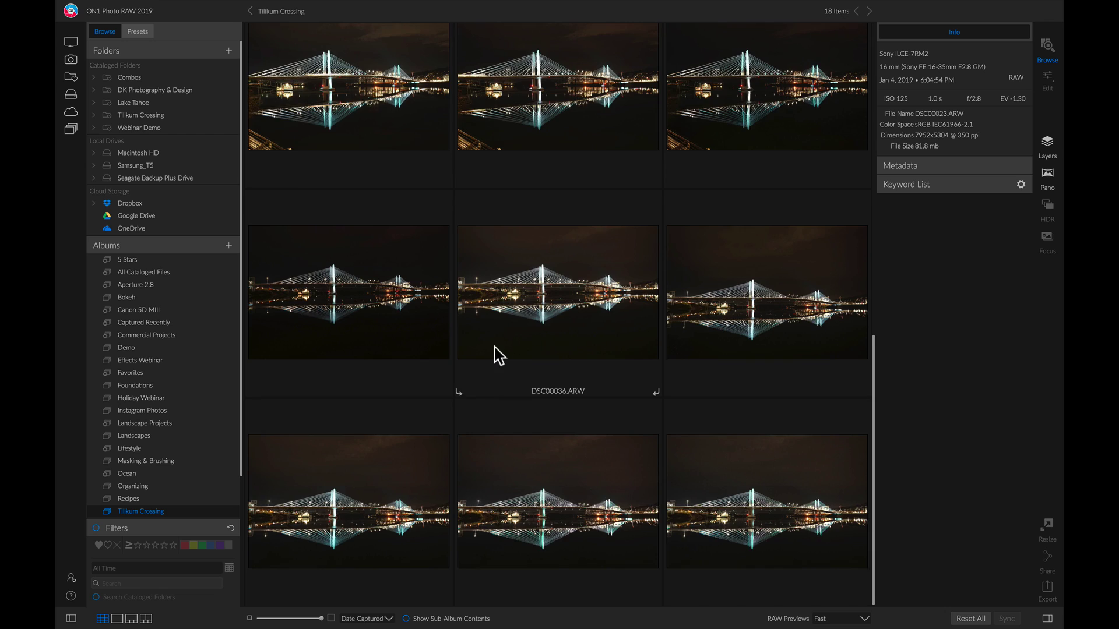
{"action": "scroll", "coordinate": [495, 347], "scroll_direction": "up", "scroll_amount": 10}
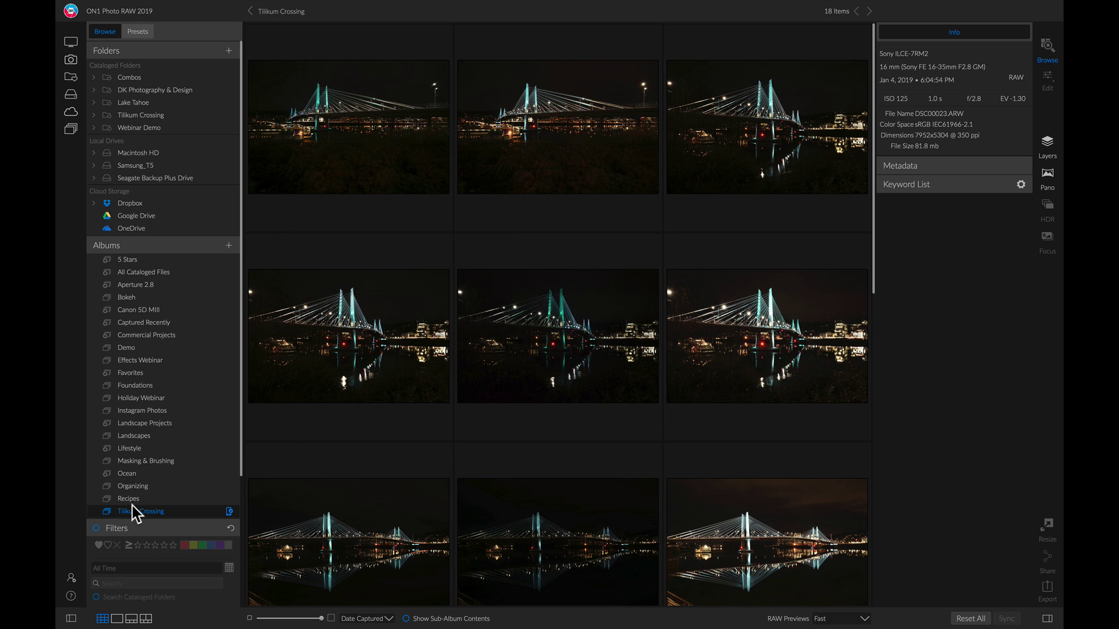
{"action": "left_click", "coordinate": [142, 101]}
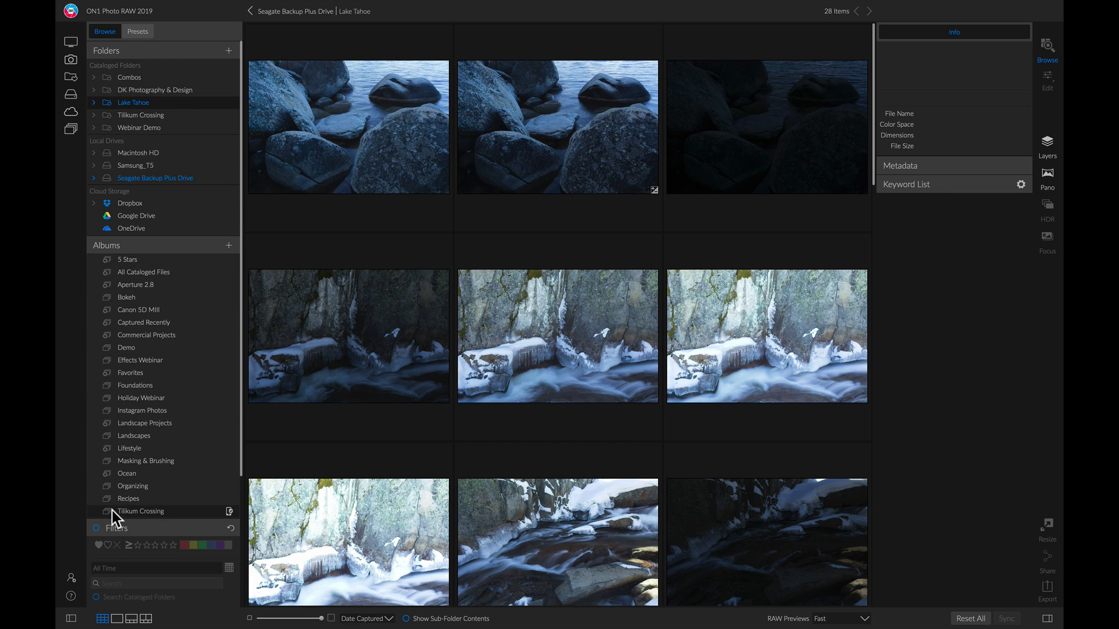
{"action": "left_click", "coordinate": [144, 512]}
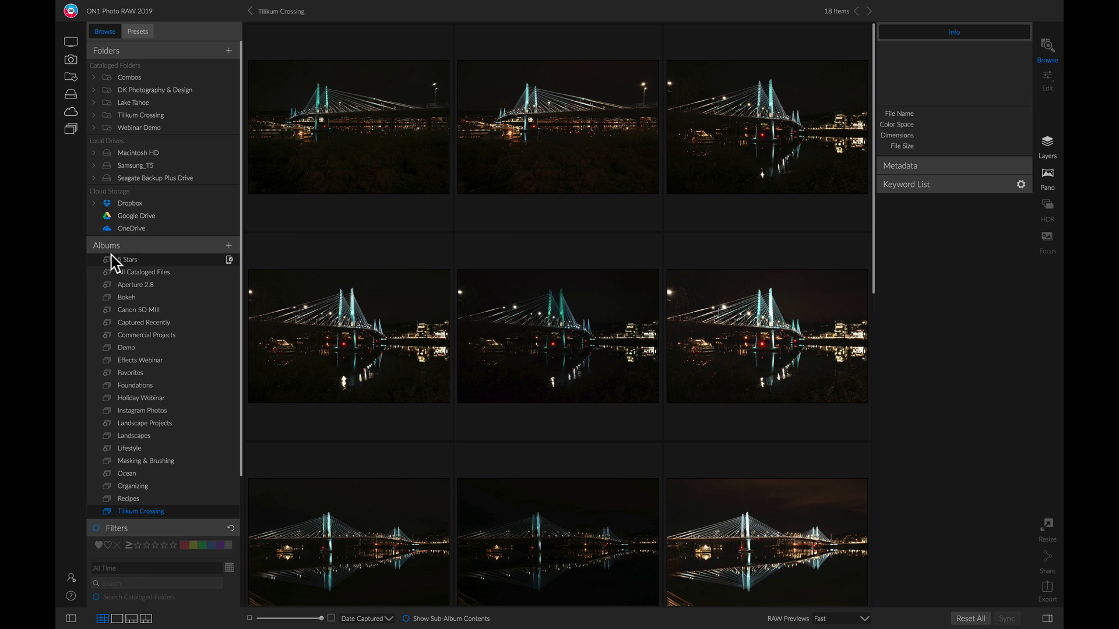
Create a smart album named F22 Photos with Aperture f/22 as its only search criterion.
{"action": "left_click", "coordinate": [229, 245]}
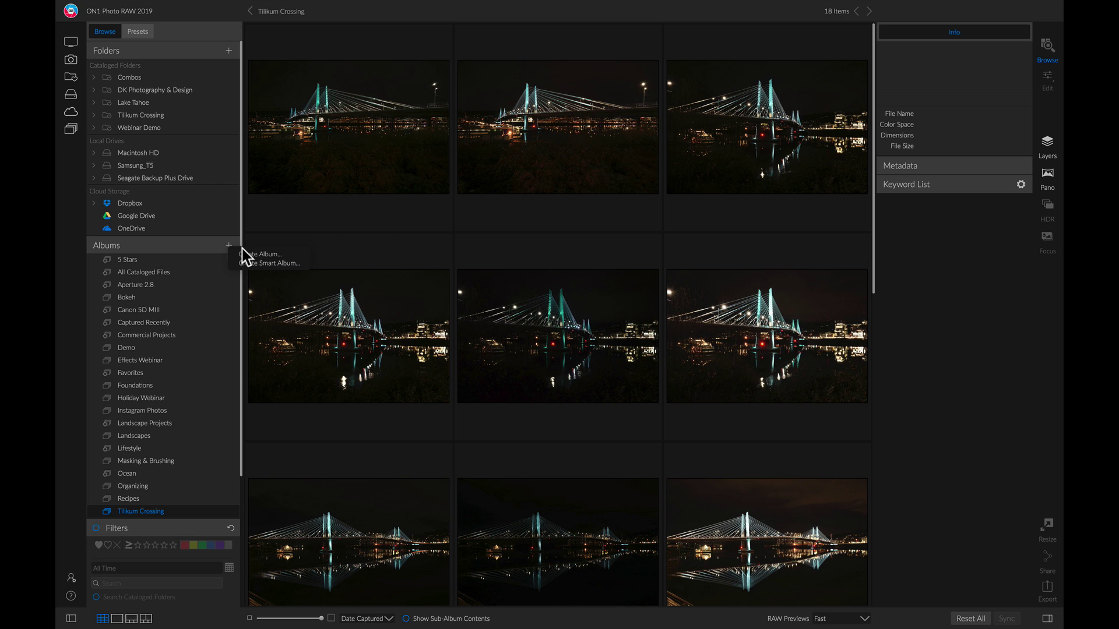
{"action": "left_click", "coordinate": [254, 264]}
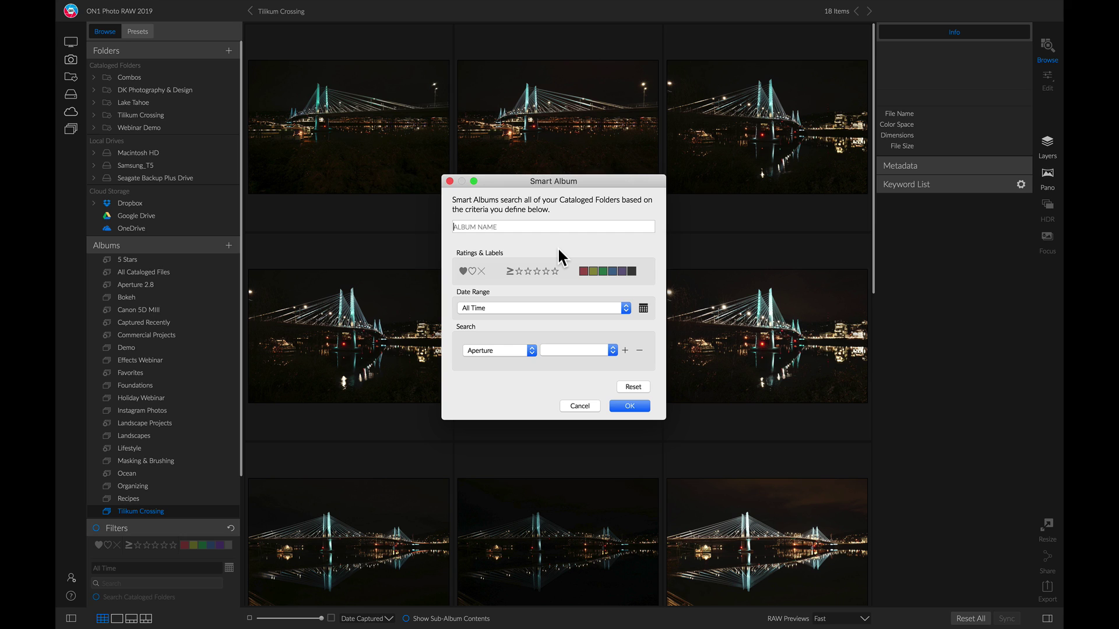
{"action": "type", "text": "F22 Photos"}
{"action": "left_click", "coordinate": [567, 348]}
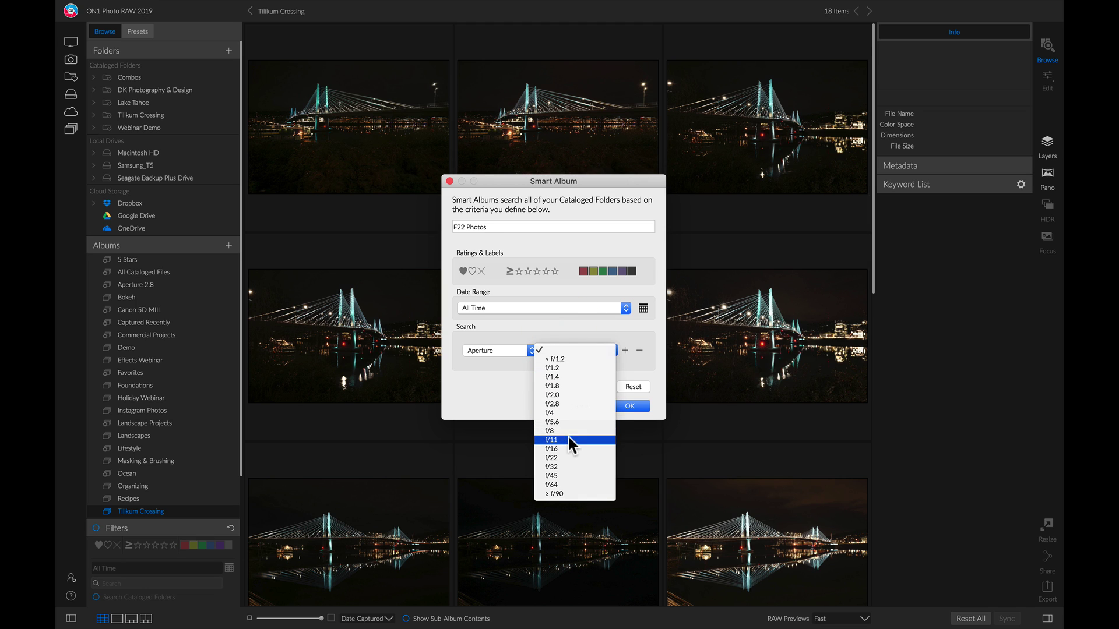
{"action": "left_click", "coordinate": [564, 457]}
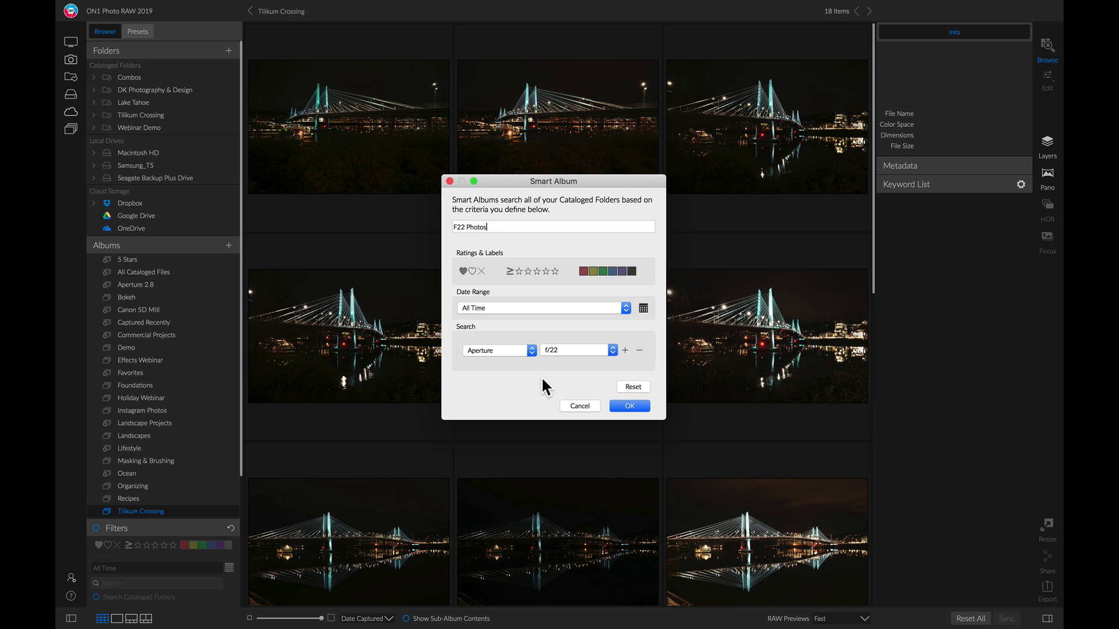
{"action": "left_click", "coordinate": [625, 350]}
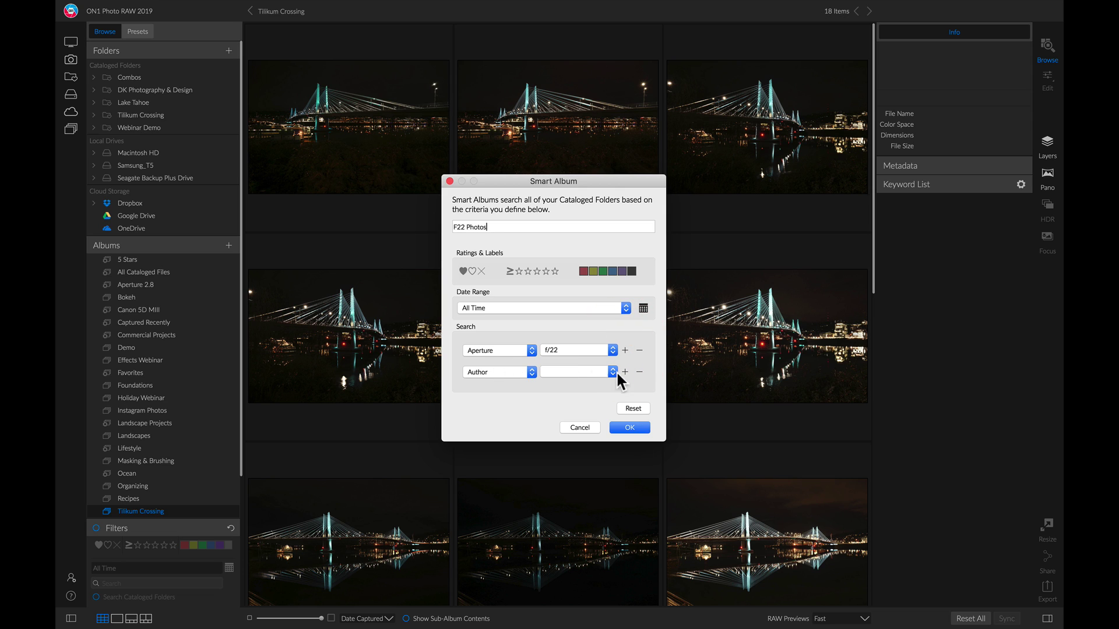
{"action": "left_click", "coordinate": [639, 371]}
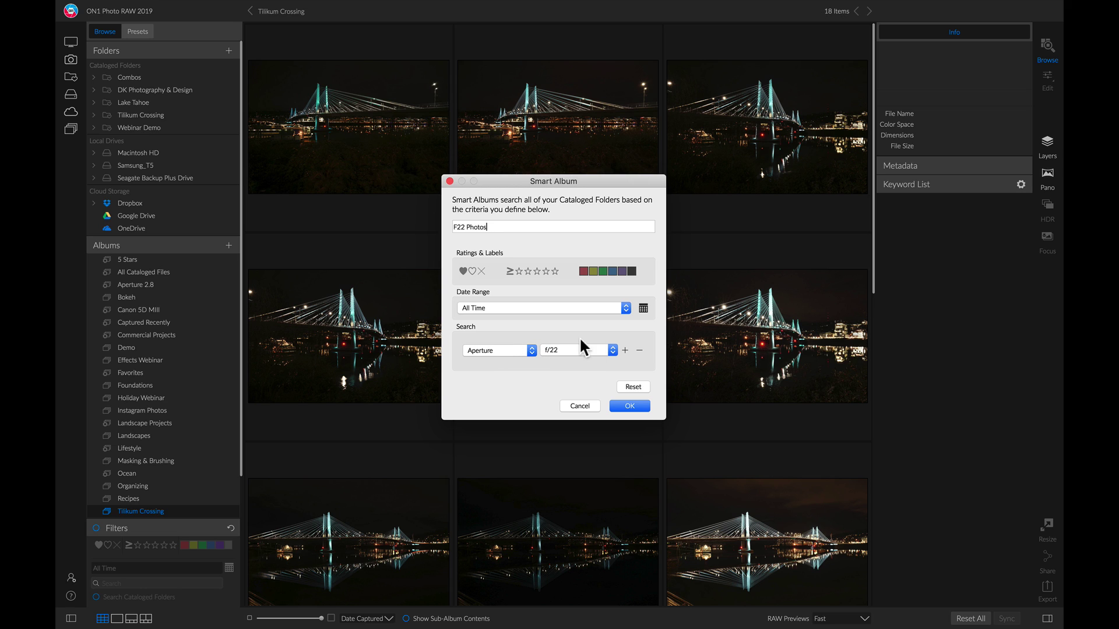
{"action": "left_click", "coordinate": [630, 407]}
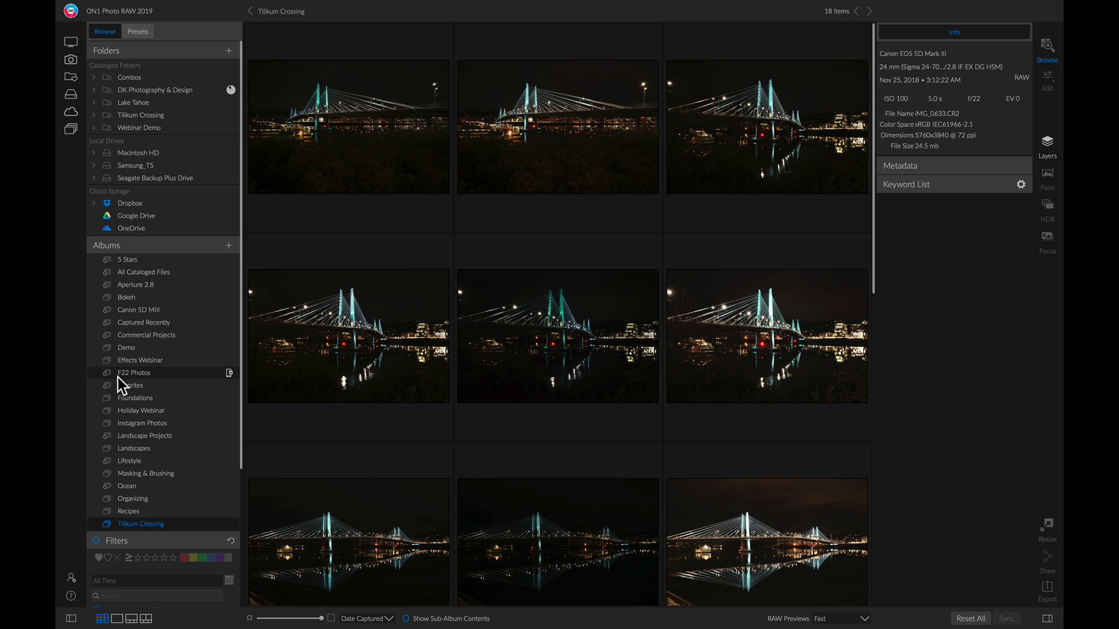
Browse the F22 Photos album, view IMG_0611.CR2 at full size and display its camera info.
{"action": "left_click", "coordinate": [157, 372]}
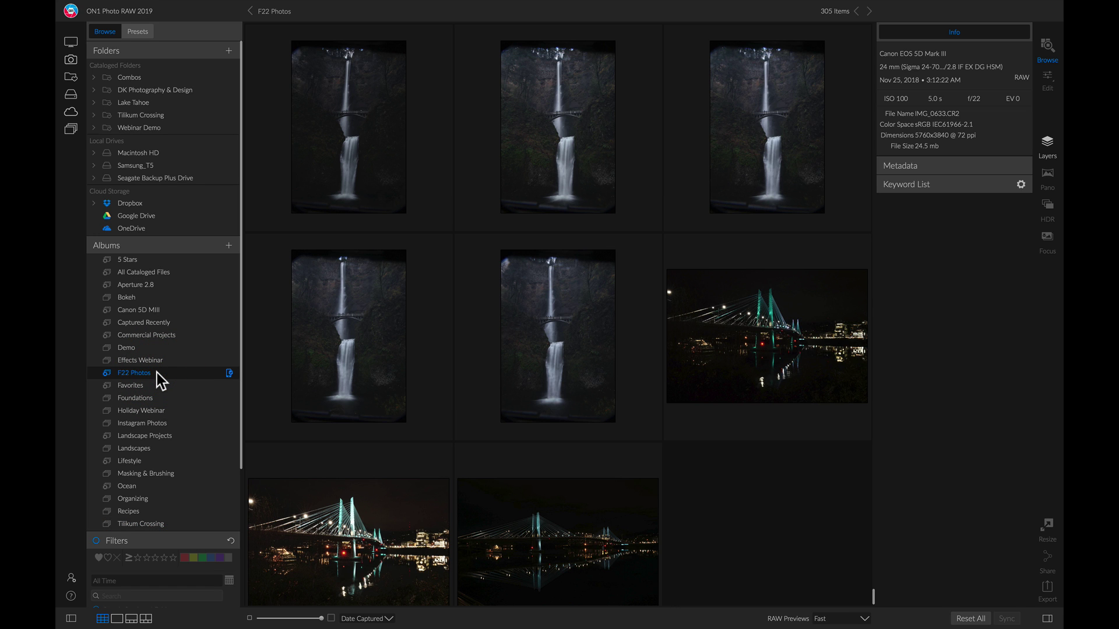
{"action": "scroll", "coordinate": [513, 395], "scroll_direction": "up", "scroll_amount": 3}
{"action": "scroll", "coordinate": [515, 393], "scroll_direction": "up", "scroll_amount": 5}
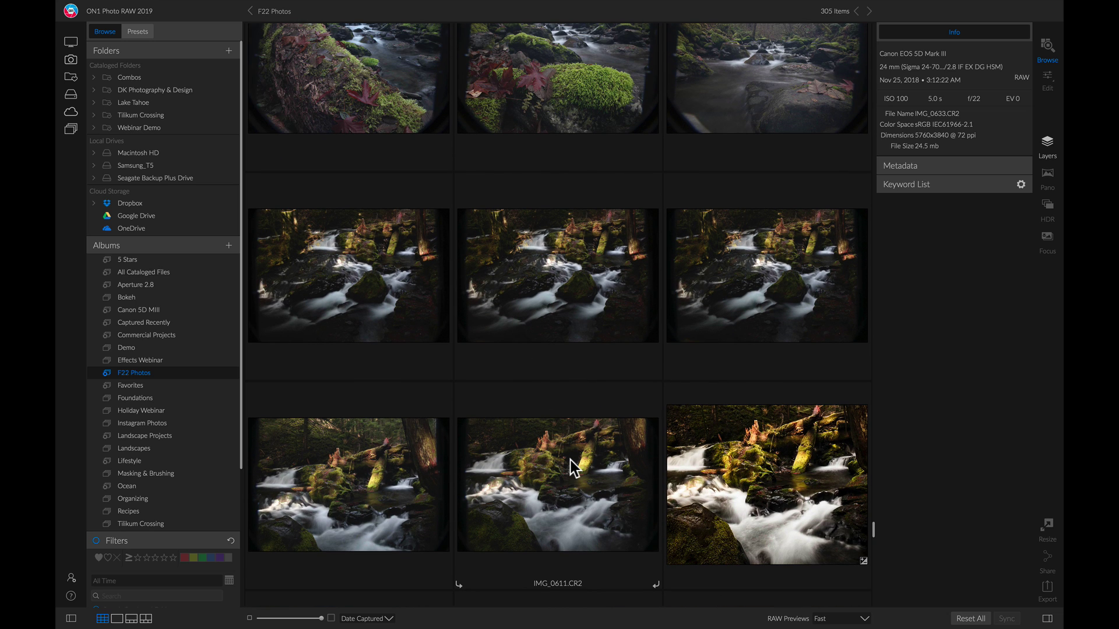
{"action": "double_click", "coordinate": [571, 461]}
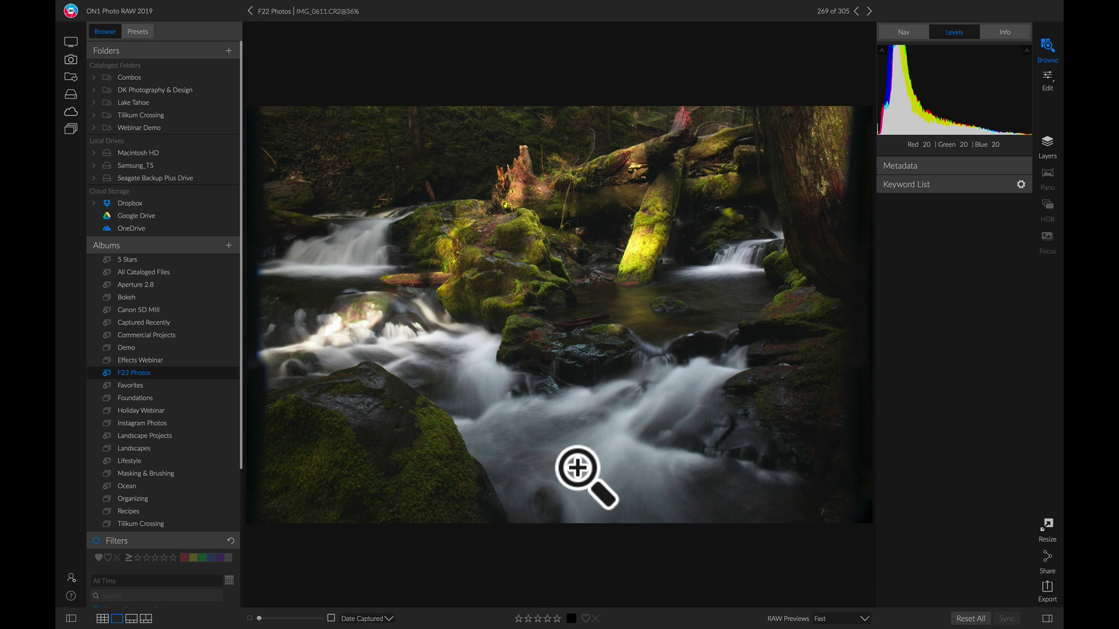
{"action": "left_click", "coordinate": [994, 39]}
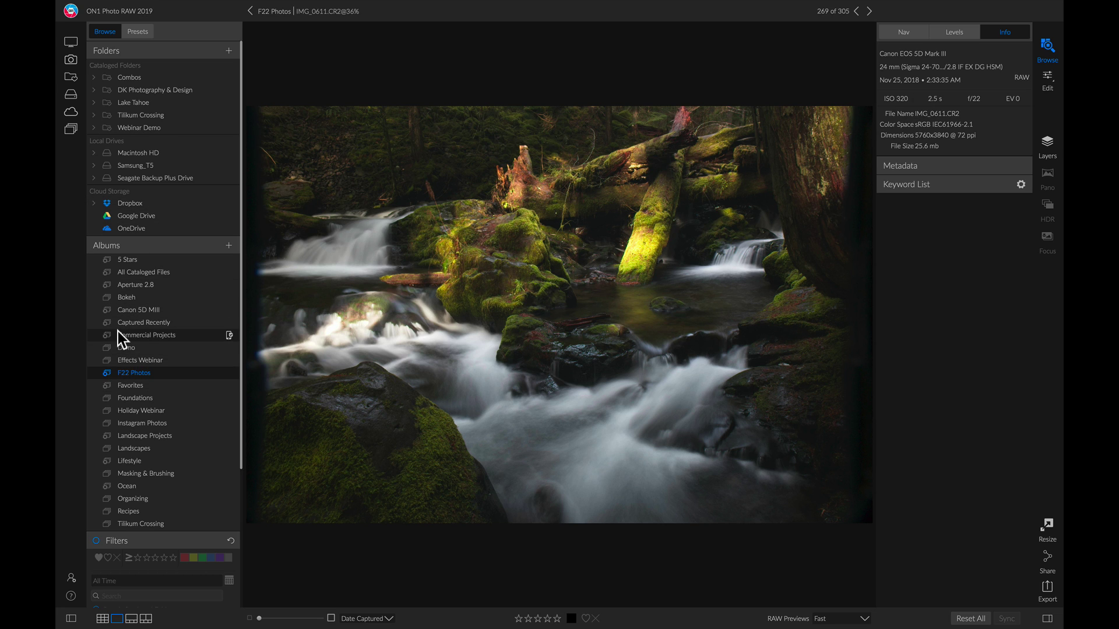
Edit the F22 Photos smart album to add a second search criterion, ISO 100.
{"action": "right_click", "coordinate": [162, 375]}
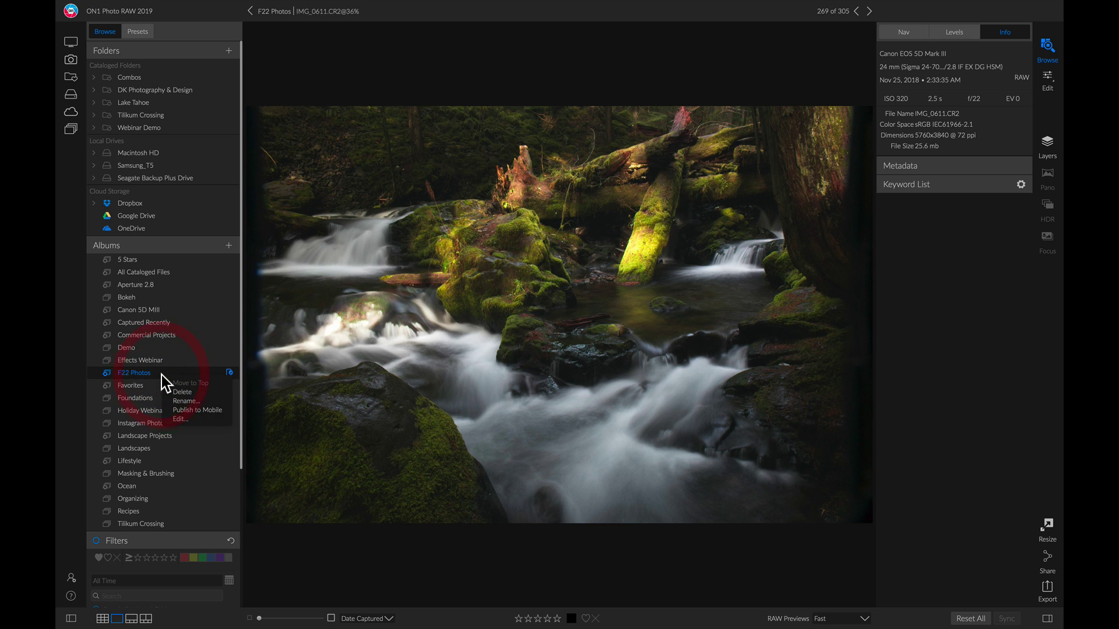
{"action": "left_click", "coordinate": [194, 418]}
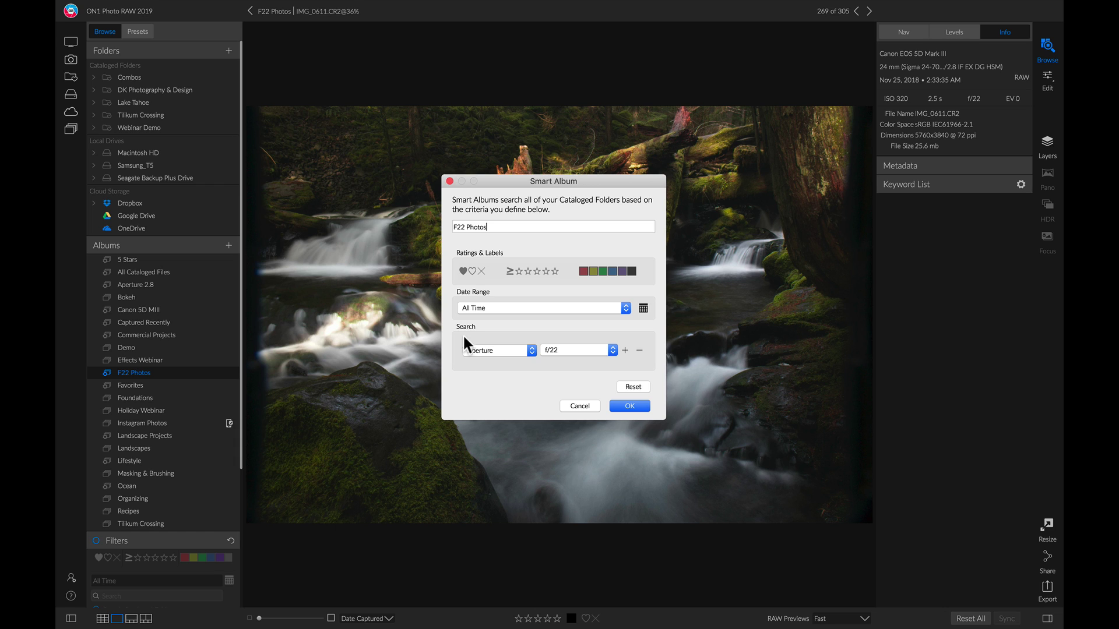
{"action": "left_click", "coordinate": [624, 350]}
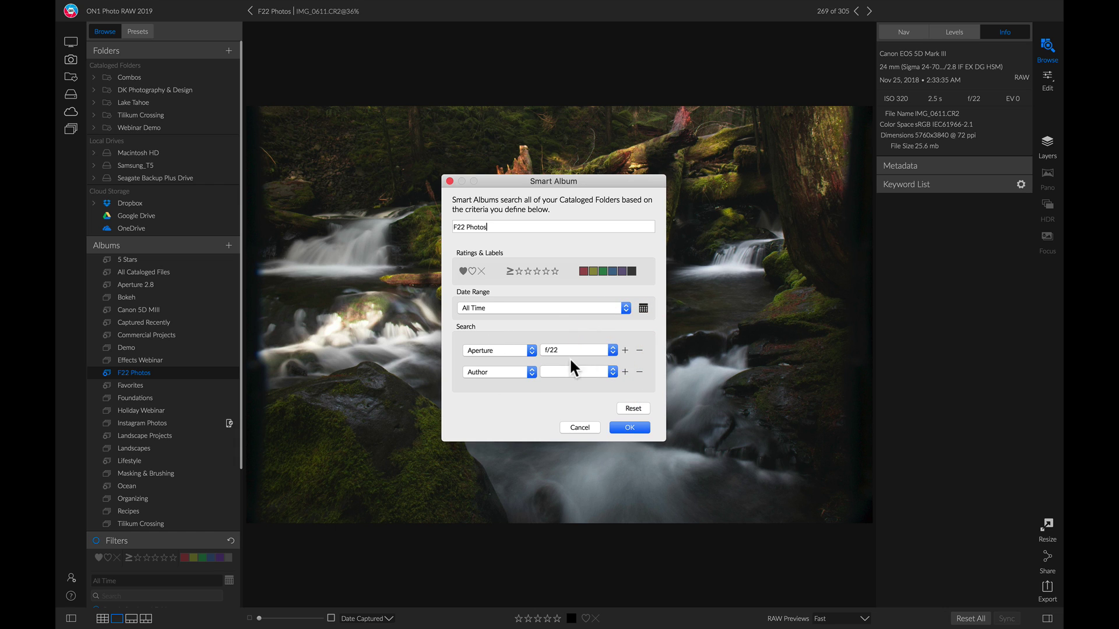
{"action": "left_click", "coordinate": [517, 371]}
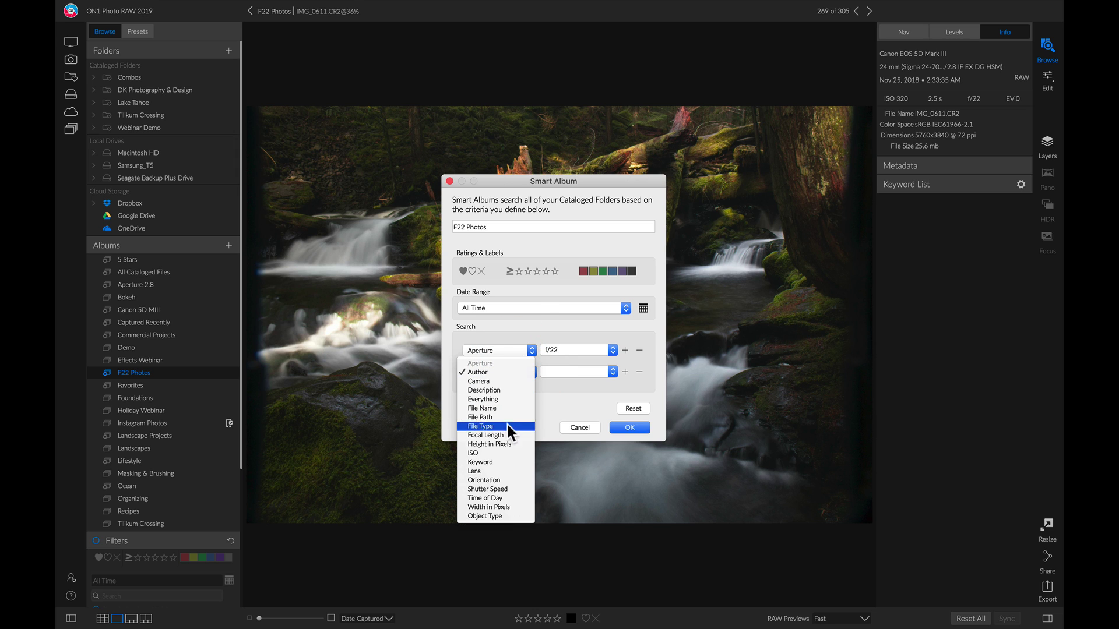
{"action": "left_click", "coordinate": [485, 450]}
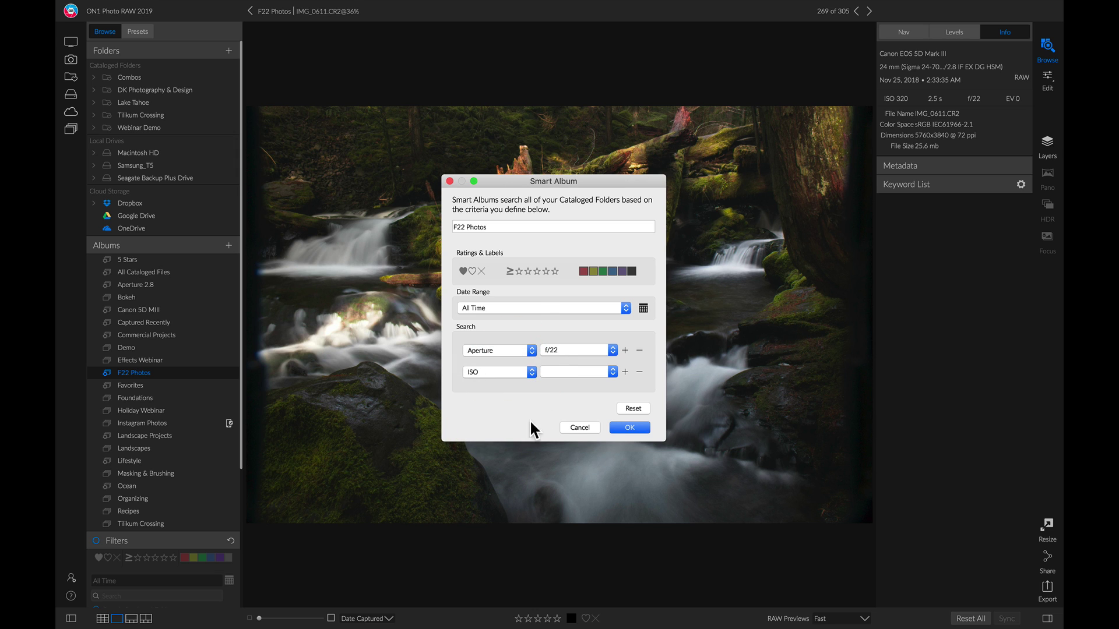
{"action": "left_click", "coordinate": [568, 372]}
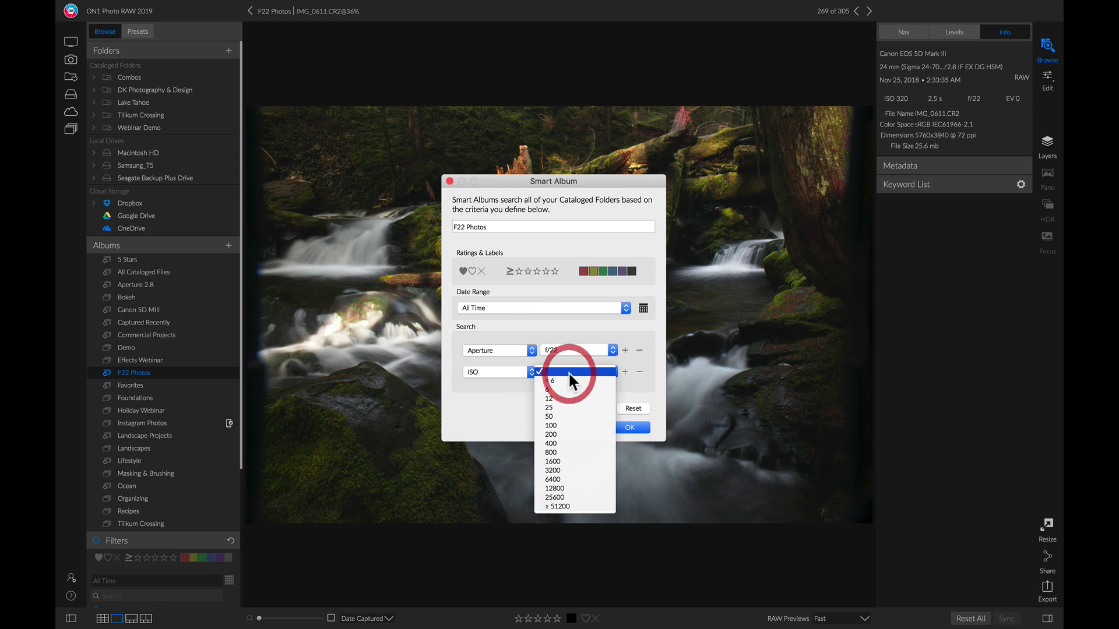
{"action": "left_click", "coordinate": [552, 425]}
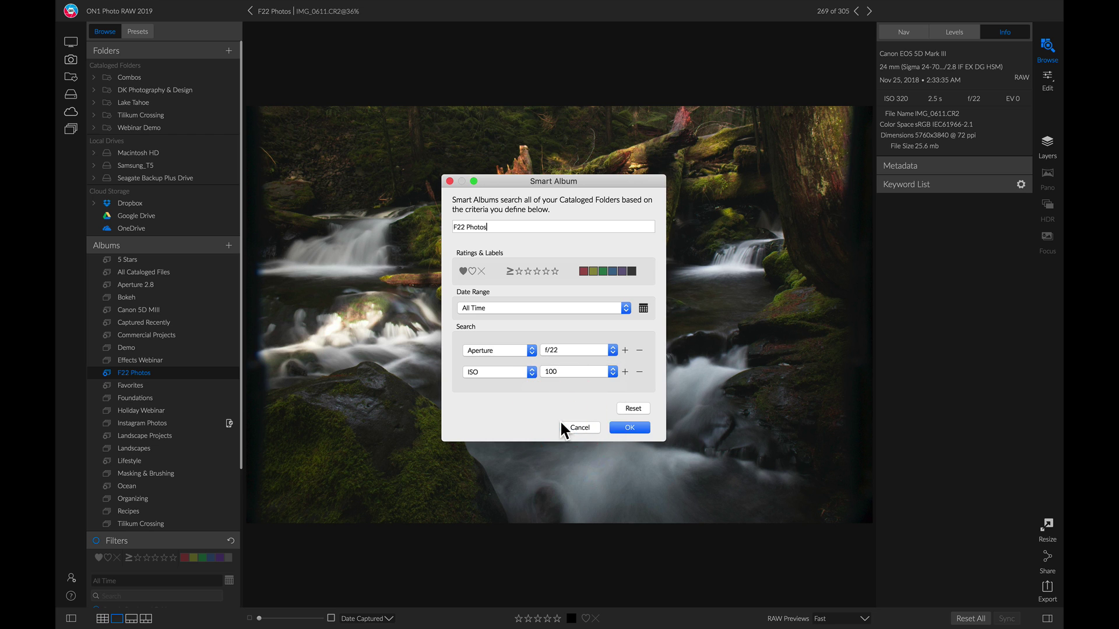
{"action": "left_click", "coordinate": [638, 429]}
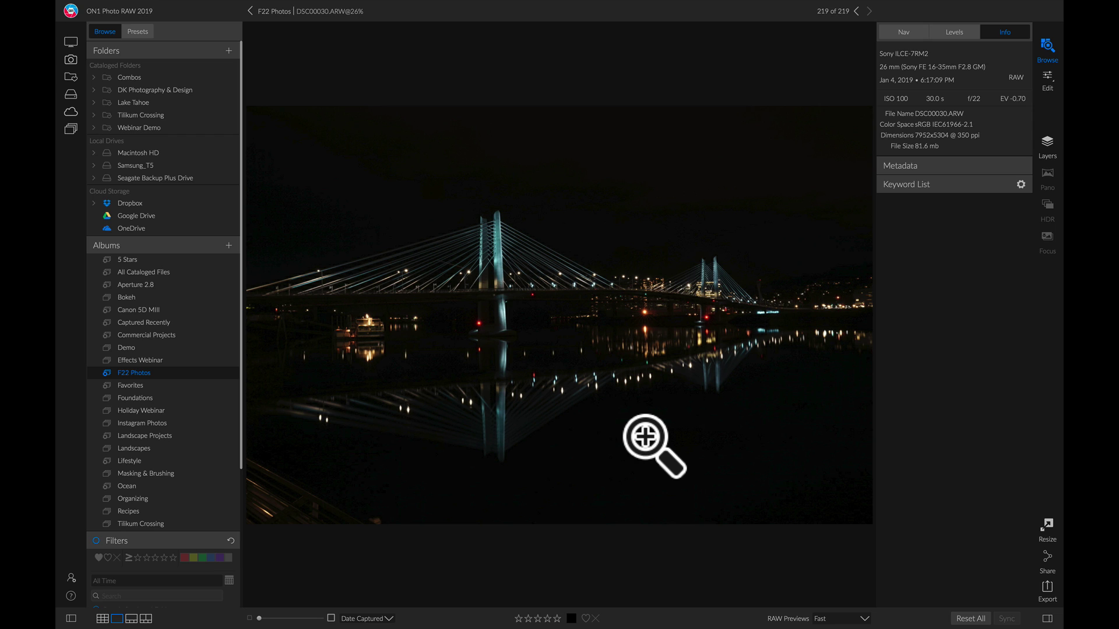
Return to the thumbnails of the F22 Photos album, browse them and view PDX-001.jpg at full size.
{"action": "left_click", "coordinate": [166, 375]}
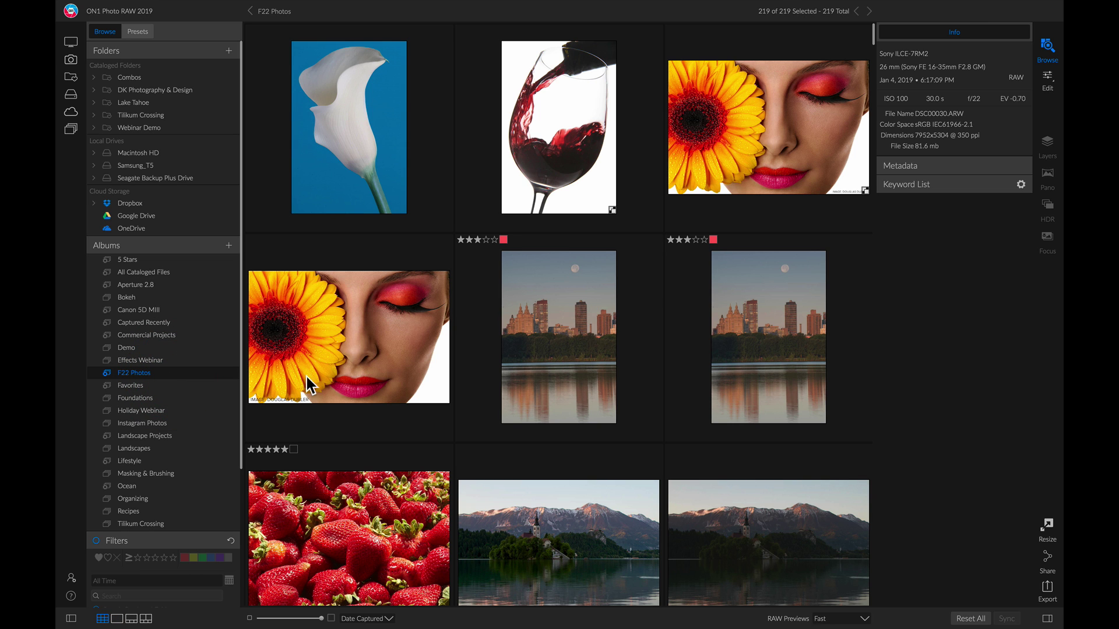
{"action": "scroll", "coordinate": [511, 380], "scroll_direction": "down", "scroll_amount": 10}
{"action": "scroll", "coordinate": [511, 380], "scroll_direction": "up", "scroll_amount": 4}
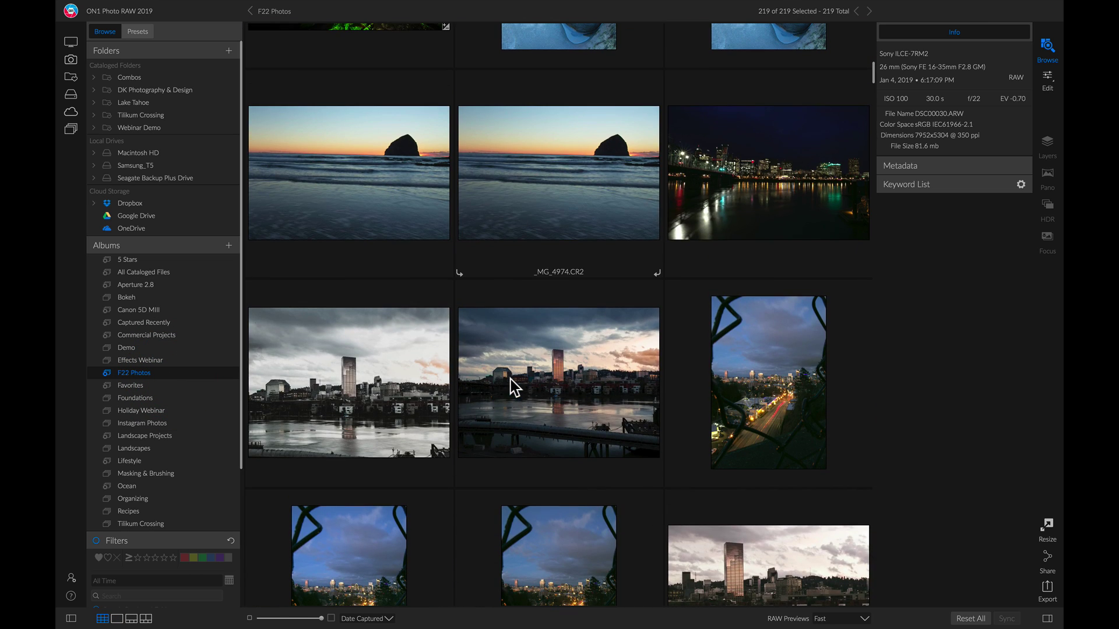
{"action": "double_click", "coordinate": [570, 379]}
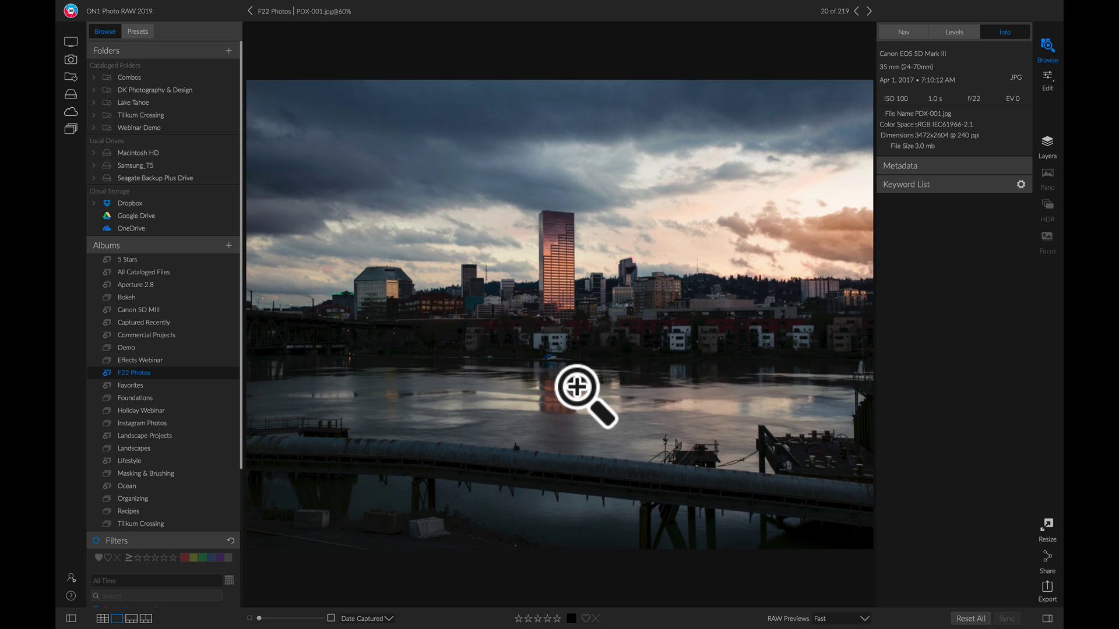